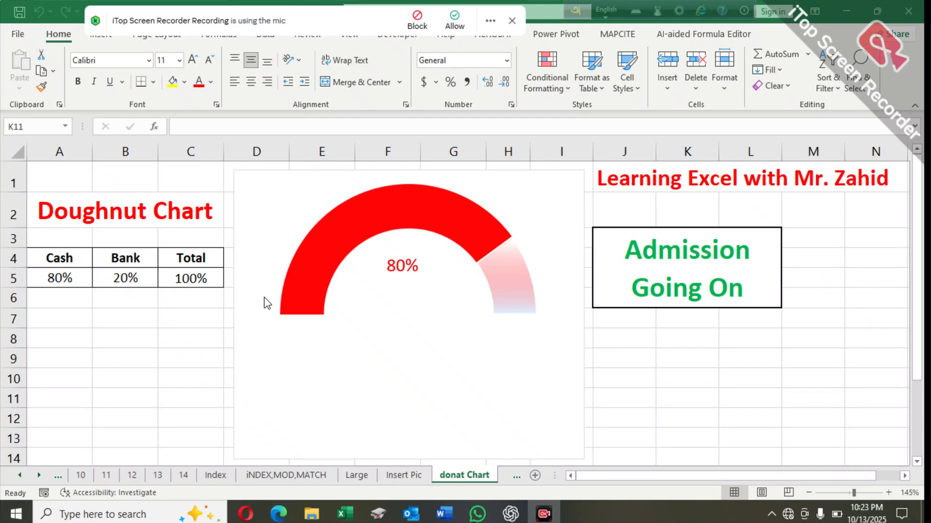
Step: Try different Cash percentages in cell A5, such as 70% and 90%, to test the existing half-doughnut chart
left_click(59, 278)
left_click(98, 280)
left_click(48, 348)
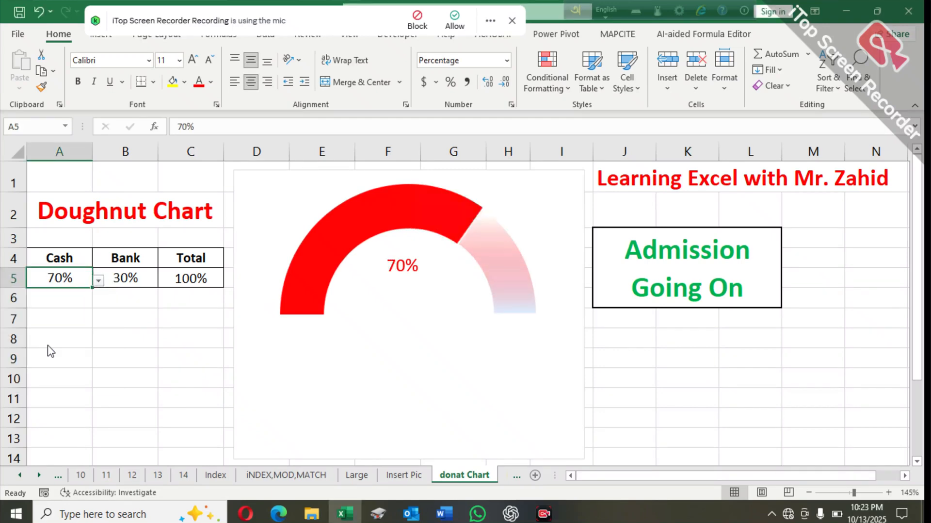
left_click(99, 280)
left_click(44, 373)
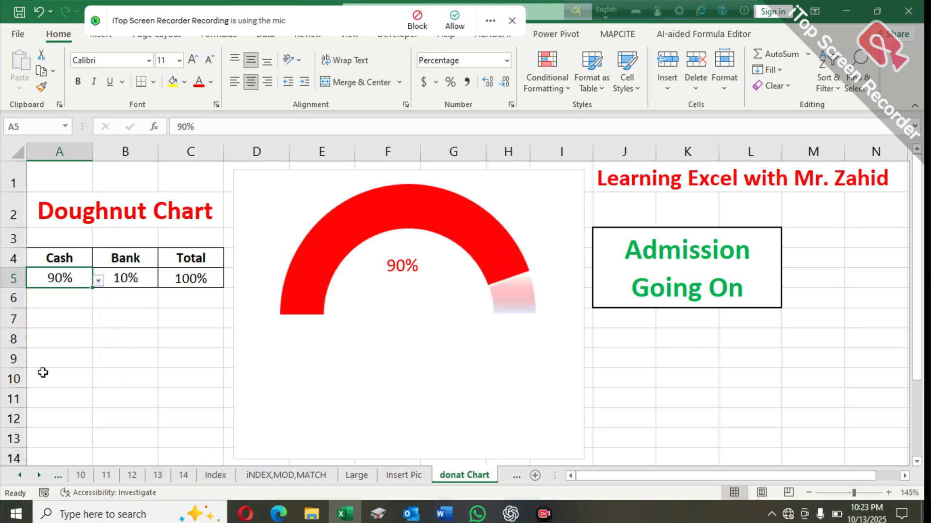
left_click(97, 283)
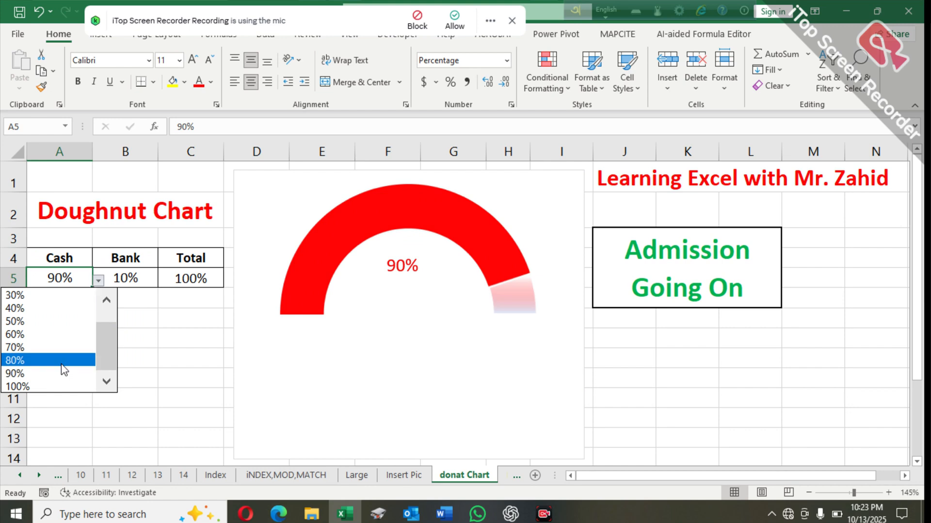
left_click(54, 385)
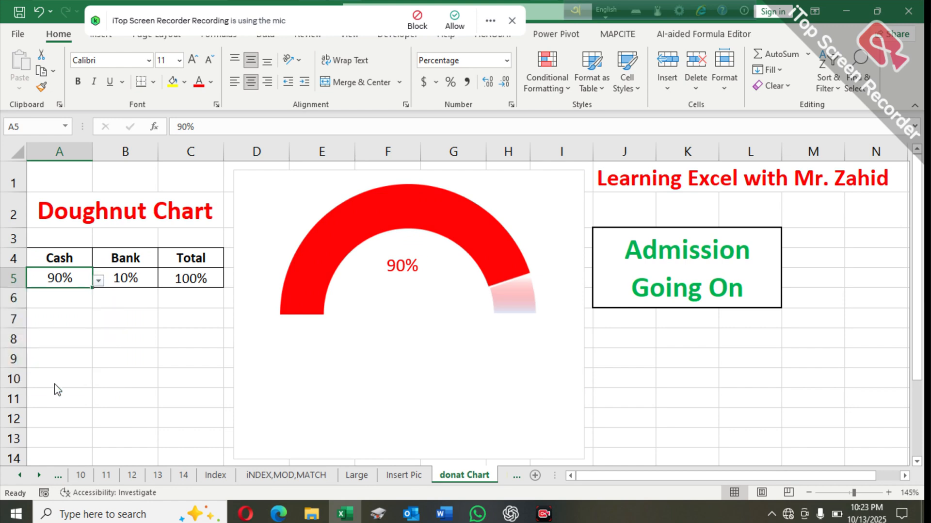
Step: Set the Cash percentage in cell A5 to 50%
left_click(99, 280)
left_click(49, 321)
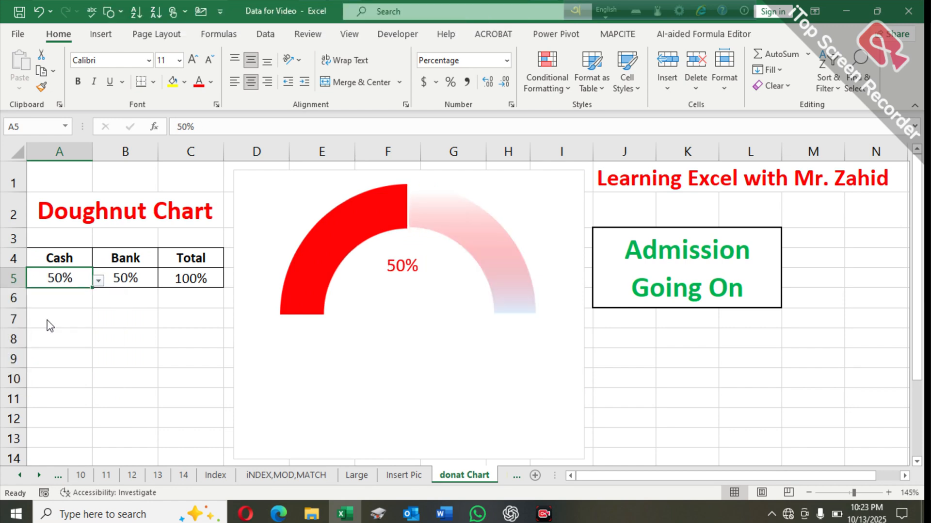
left_click(131, 357)
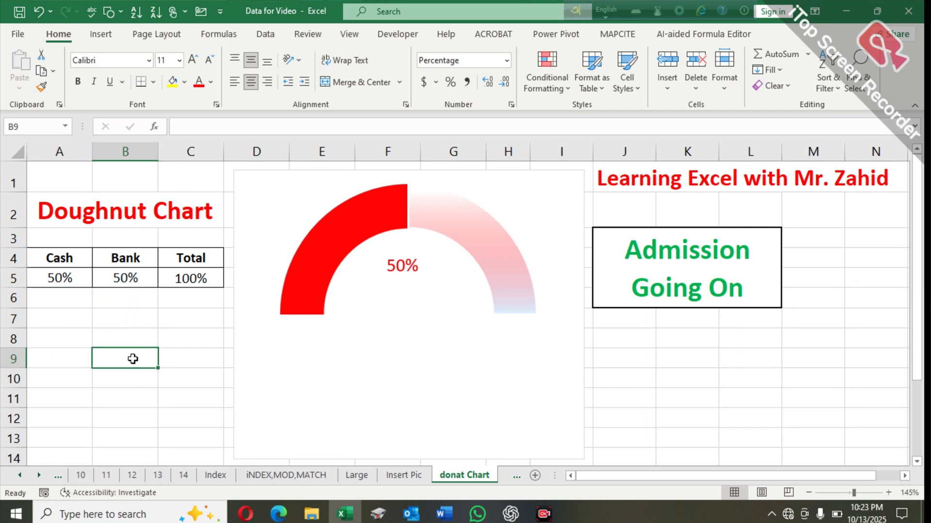
Step: Delete the existing half-doughnut chart from the donat Chart sheet
left_click(237, 177)
key("Delete")
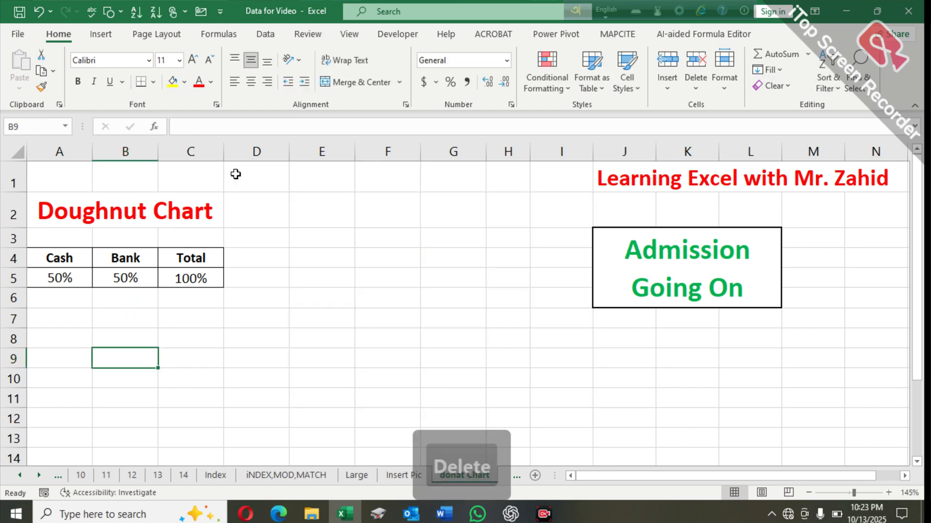
Step: Insert a doughnut chart from the Cash, Bank and Total table in A4:C5
left_click(50, 257)
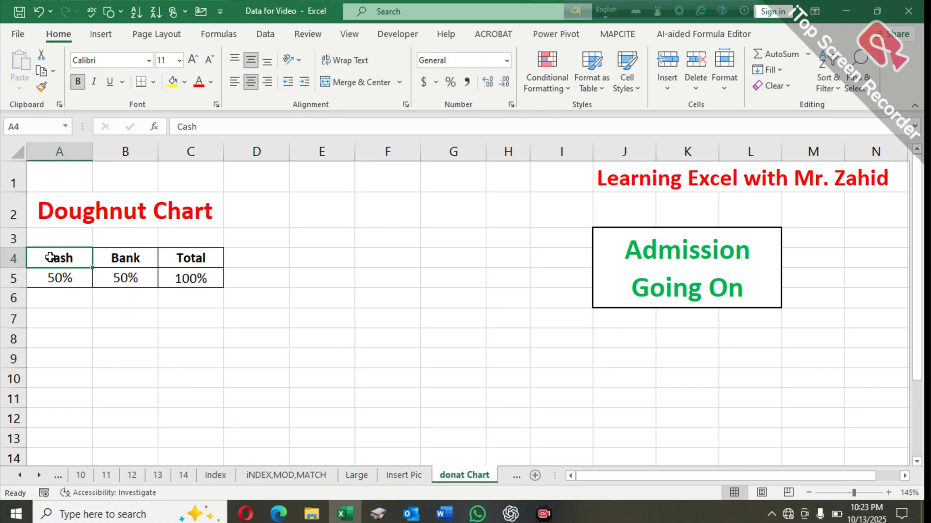
key("shift+Right")
key("shift+Down")
key("shift+Right")
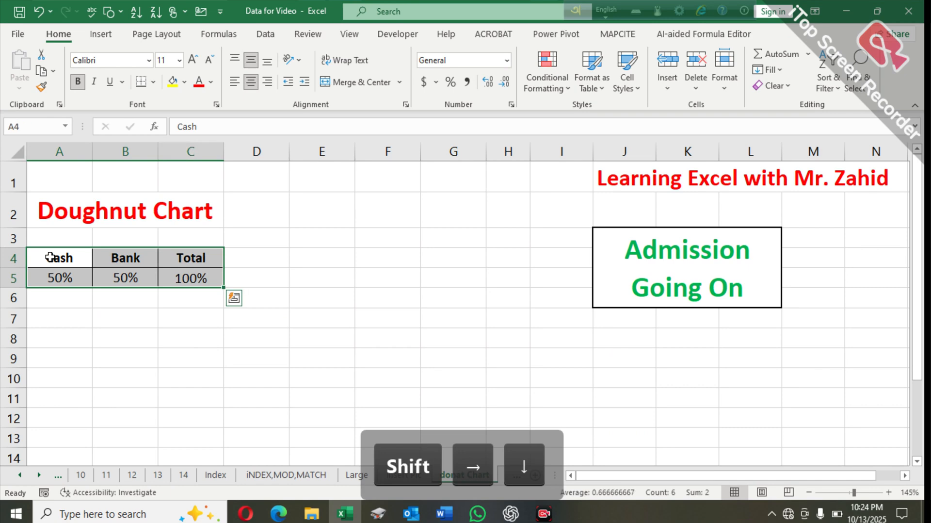
left_click(97, 35)
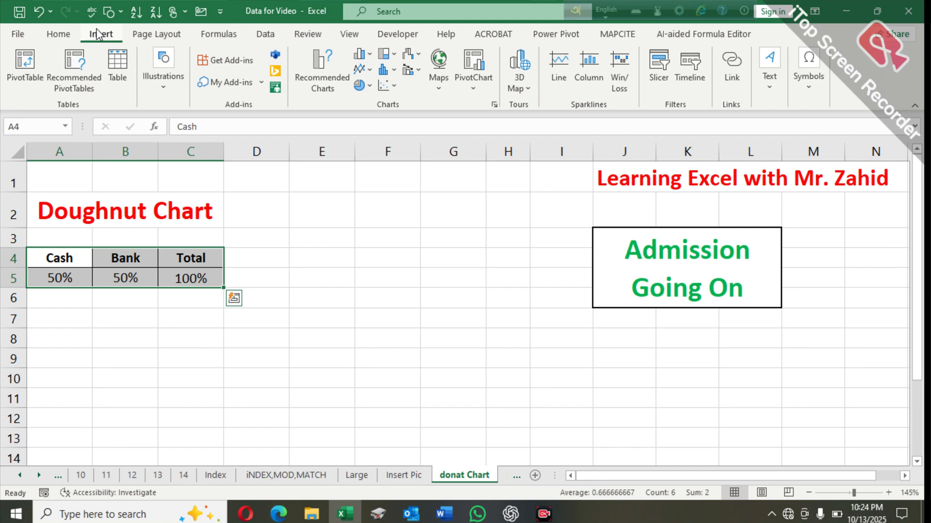
left_click(363, 88)
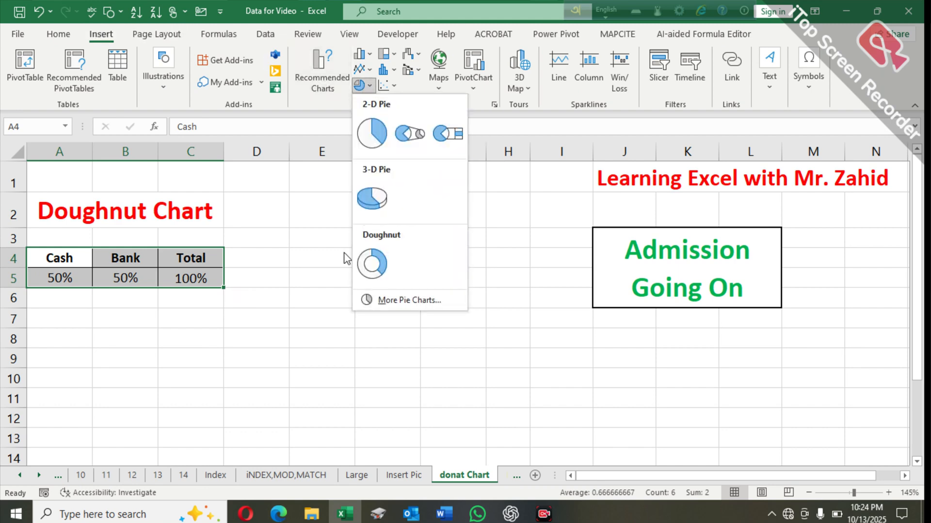
left_click(372, 263)
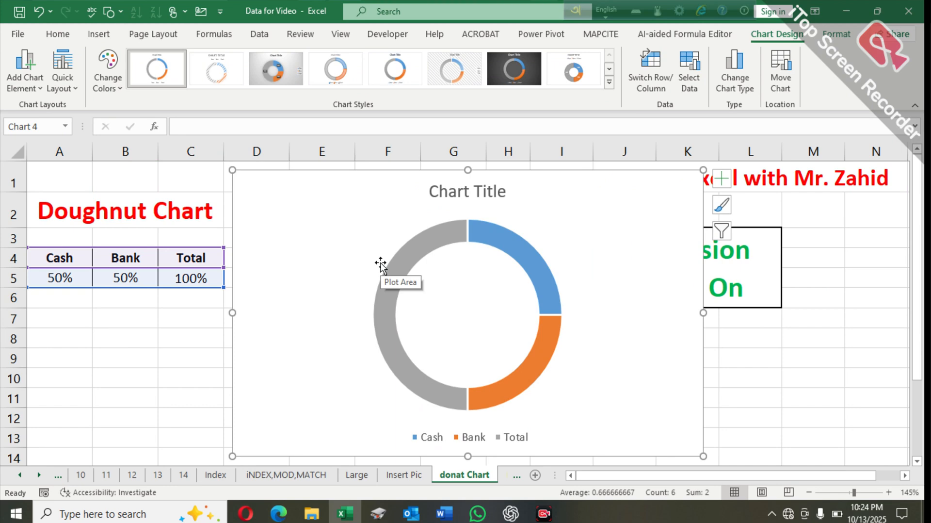
Step: Remove the title and the legend from the new doughnut chart
left_click(454, 190)
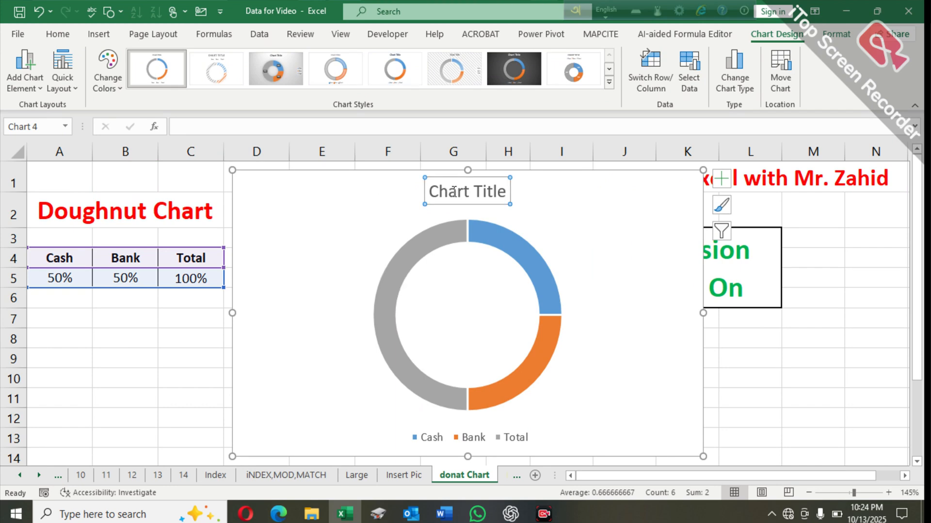
key("Delete")
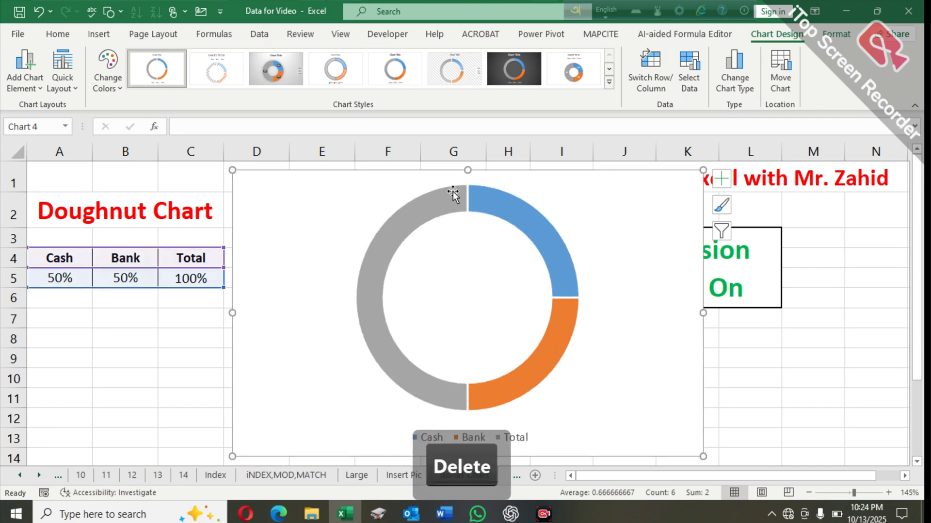
left_click(523, 437)
key("Delete")
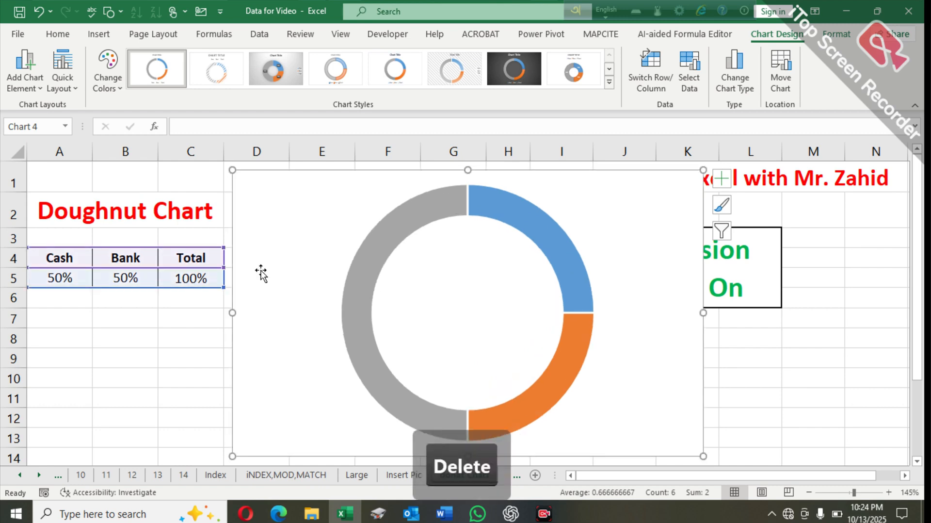
Step: Shrink the doughnut chart from its upper-left corner and move it left and up, beside the data table
left_click_drag(232, 170, 342, 268)
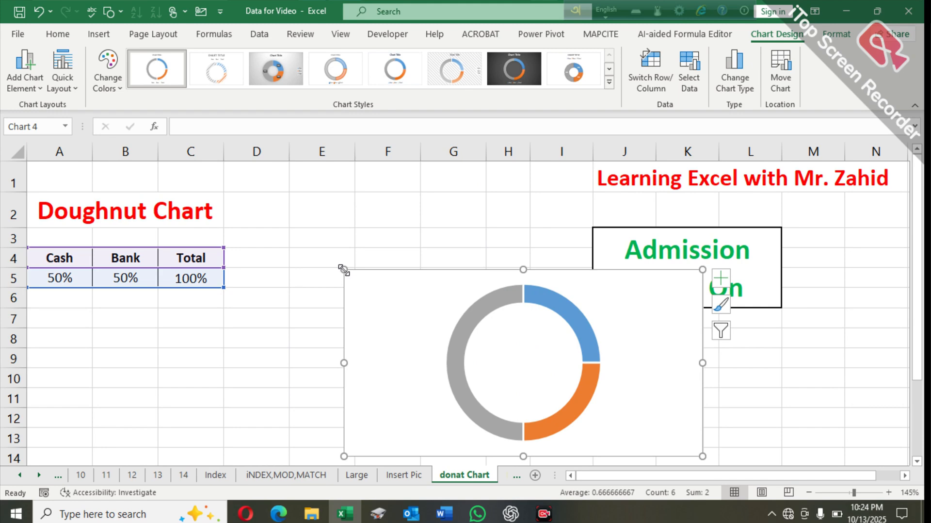
key("Left")
key("Left")
key("Left")
key("Left")
key("Left")
key("Left")
key("Left")
key("Left")
key("Left")
key("Up")
key("Up")
key("Up")
key("Up")
key("Up")
key("Up")
key("Up")
key("Up")
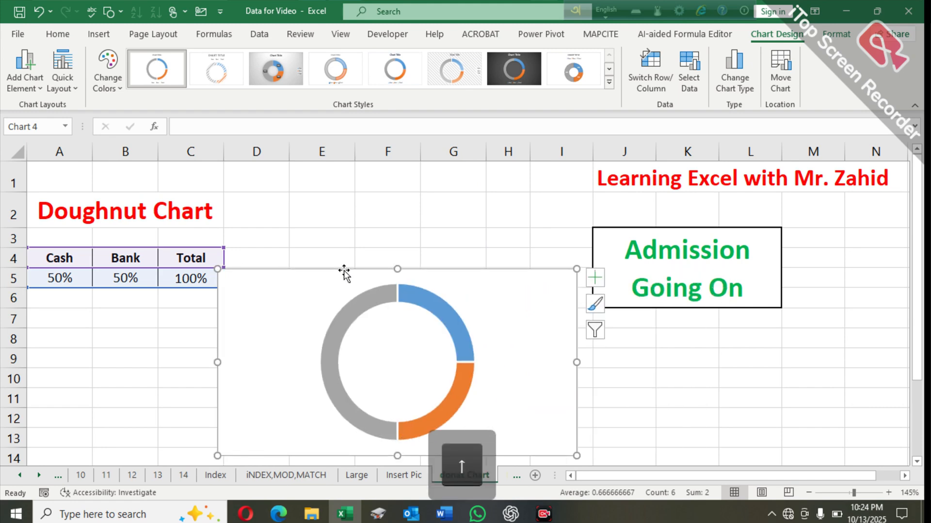
key("Up")
key("Up")
key("Up")
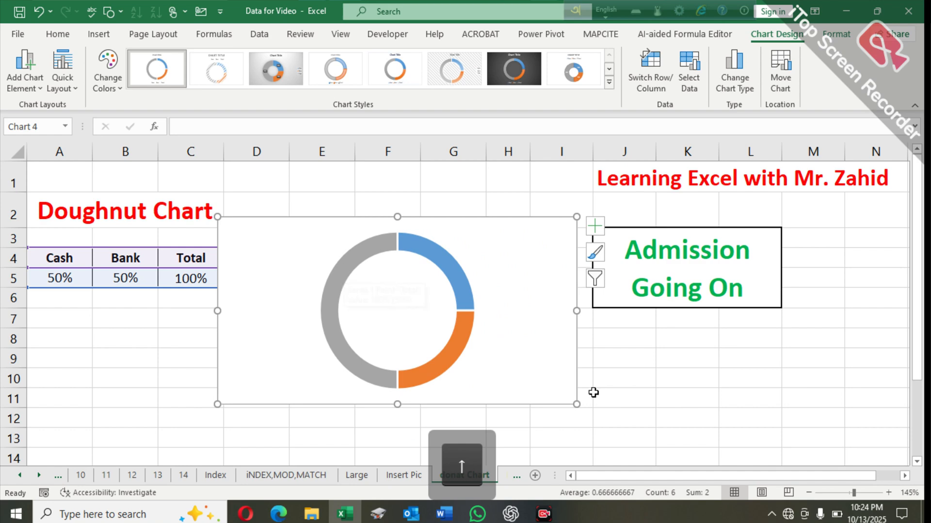
Step: Shrink the chart further to end at row 9 and shift it right, clear of the data table
left_click_drag(578, 403, 522, 362)
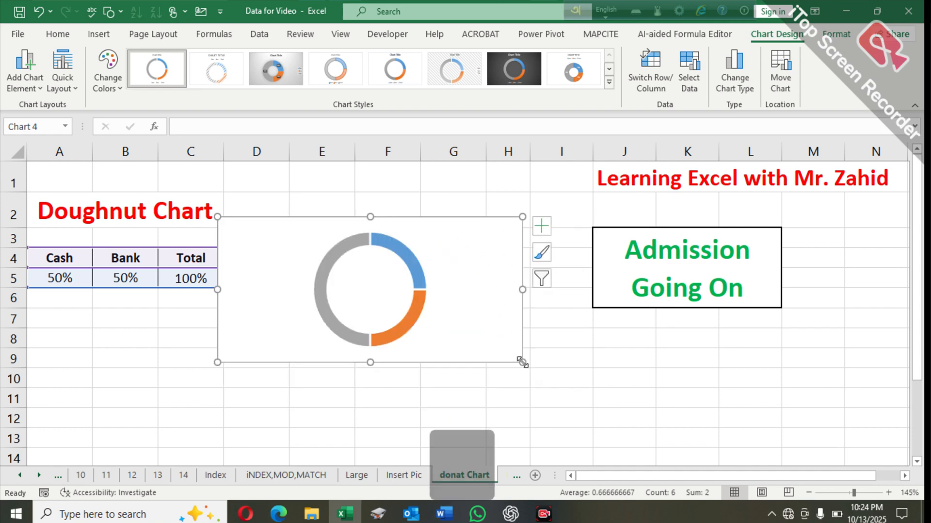
key("Right")
key("Right")
key("Right")
key("Right")
key("Right")
key("Right")
key("Right")
key("Right")
key("Right")
key("Right")
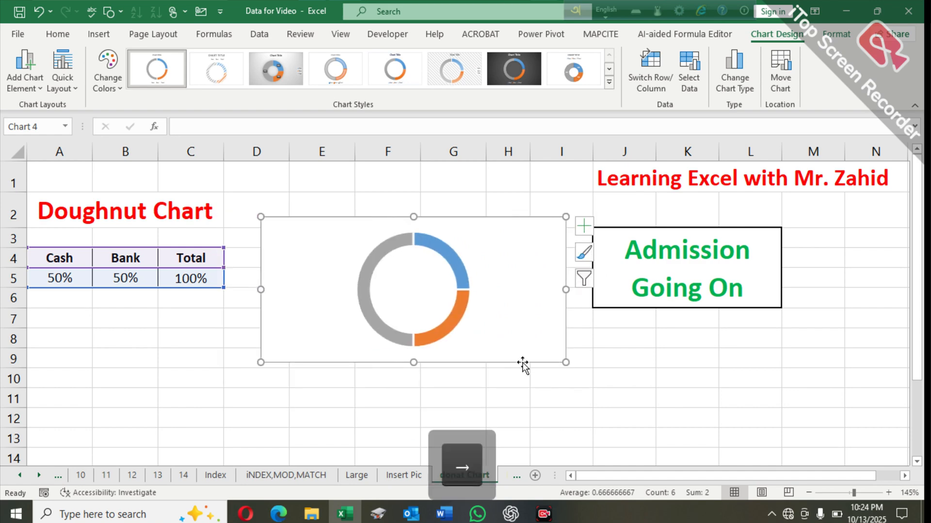
left_click(348, 416)
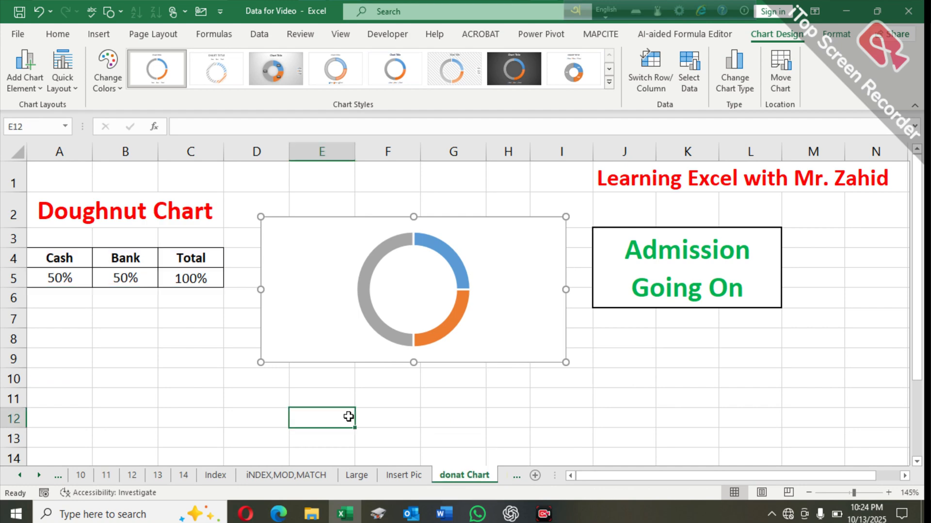
Step: Set the doughnut chart's angle of first slice to 270° and close the formatting pane
left_click(365, 296)
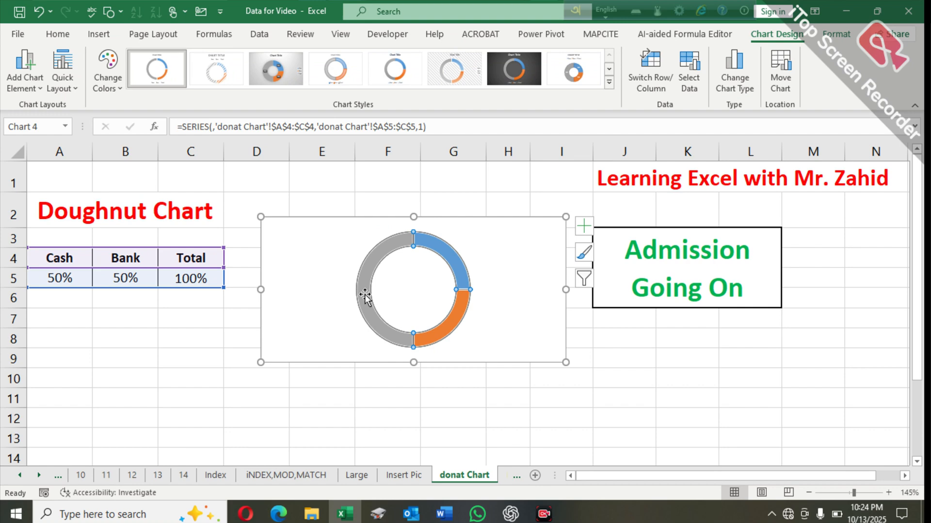
double_click(365, 293)
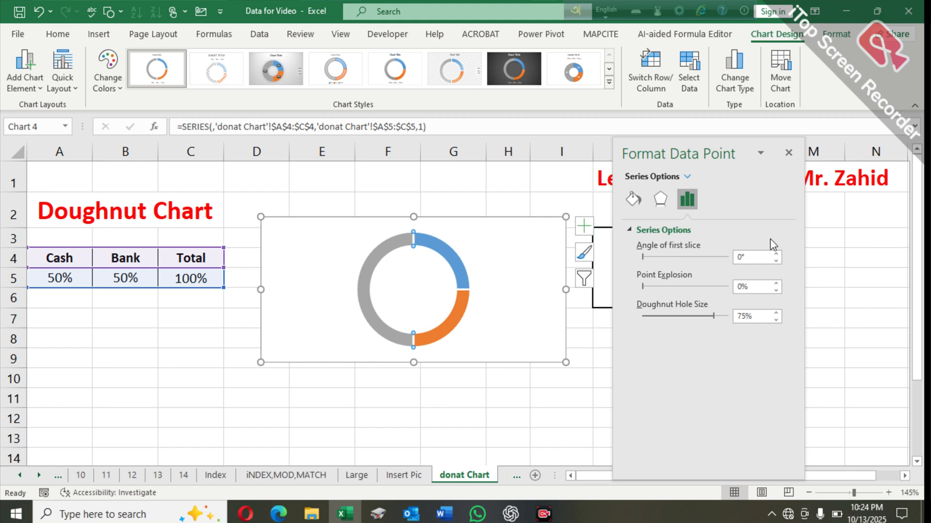
left_click(739, 256)
type("27")
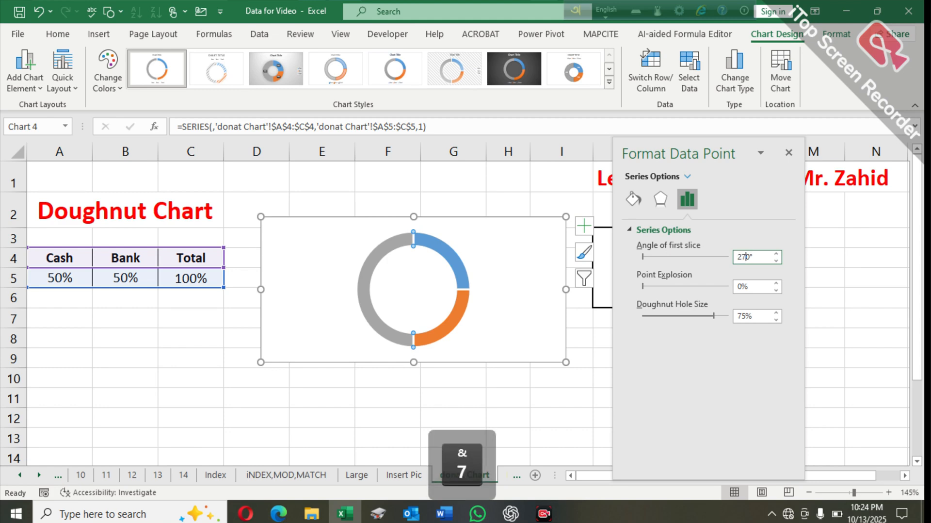
left_click(888, 311)
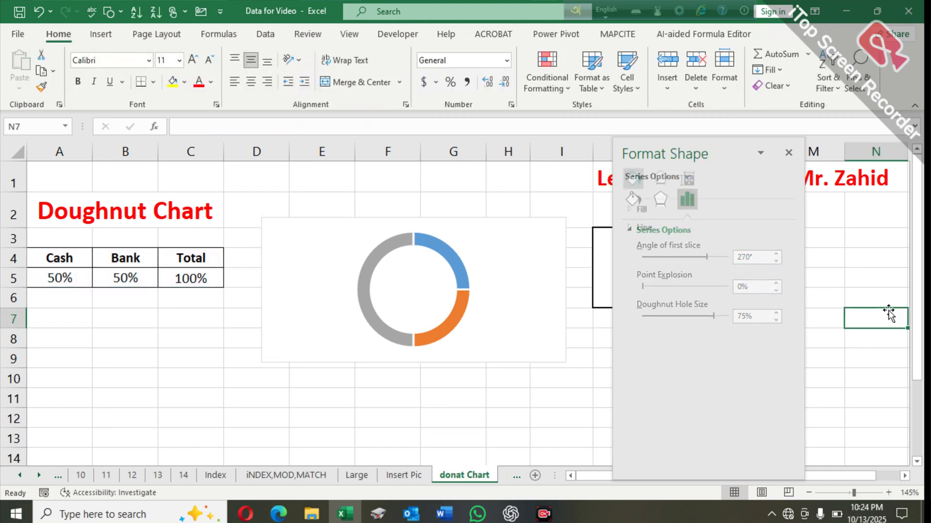
left_click(589, 354)
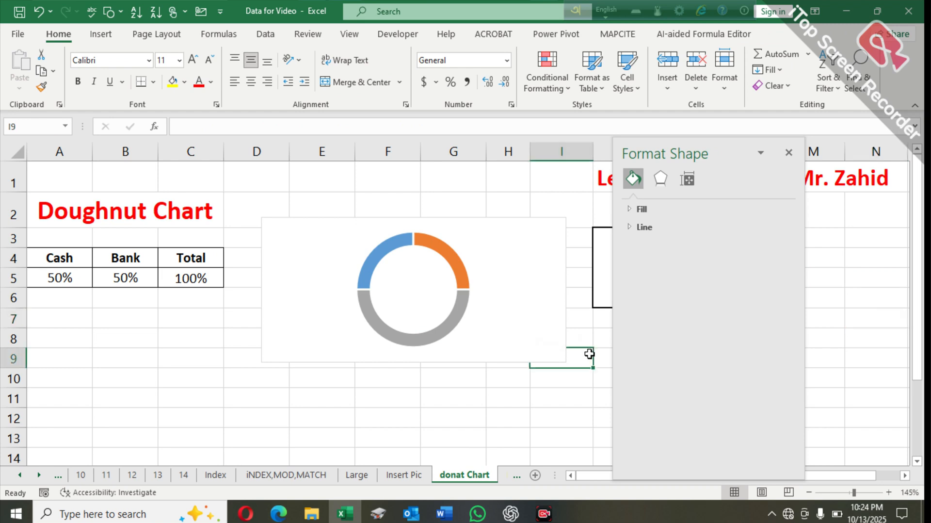
left_click(789, 153)
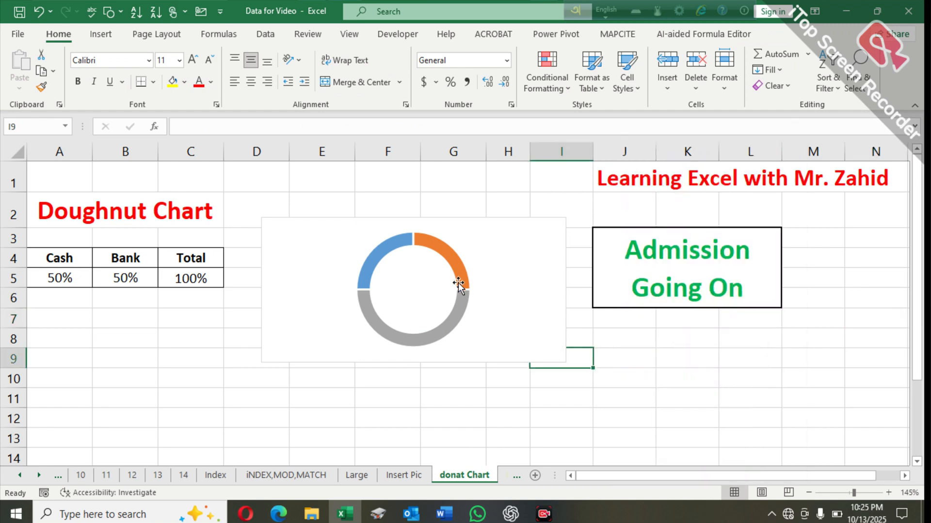
Step: Set the Total slice of the doughnut to No Fill, leaving only the upper half-ring coloured
left_click(442, 328)
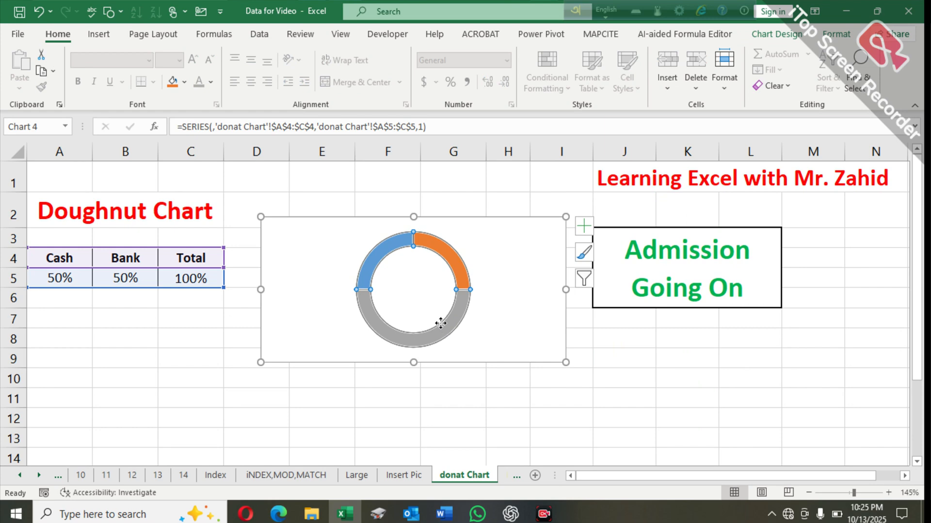
double_click(440, 323)
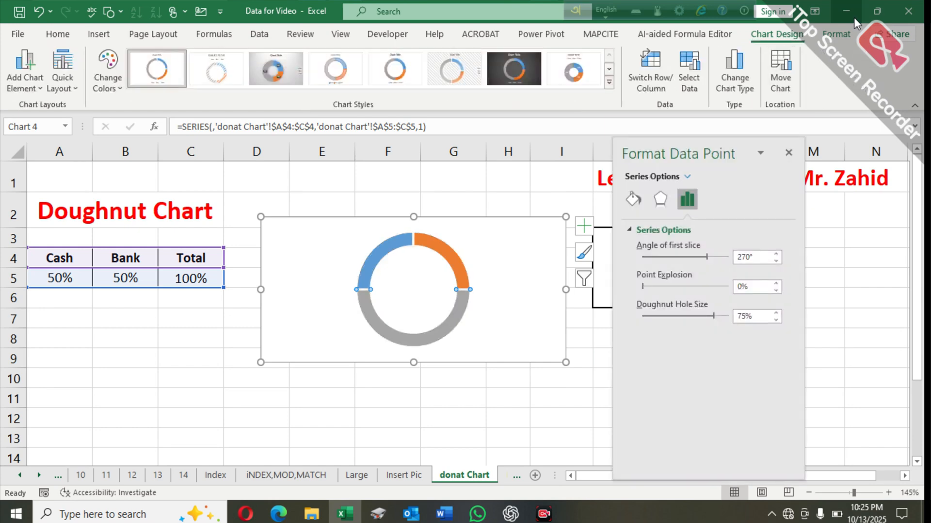
left_click(848, 30)
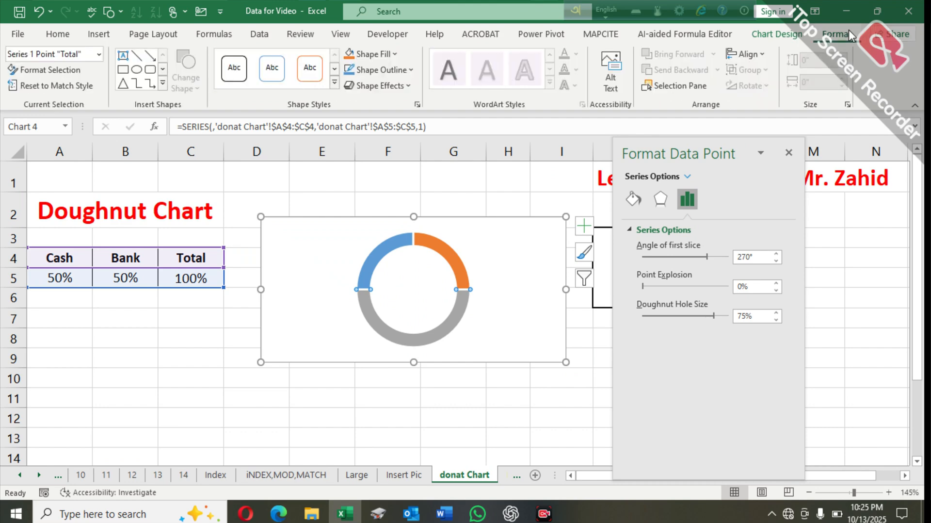
left_click(394, 54)
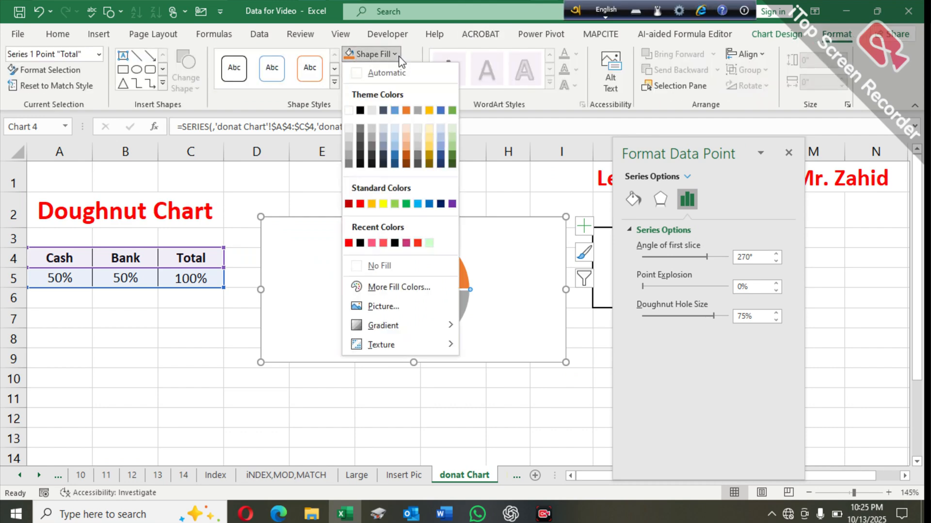
left_click(386, 266)
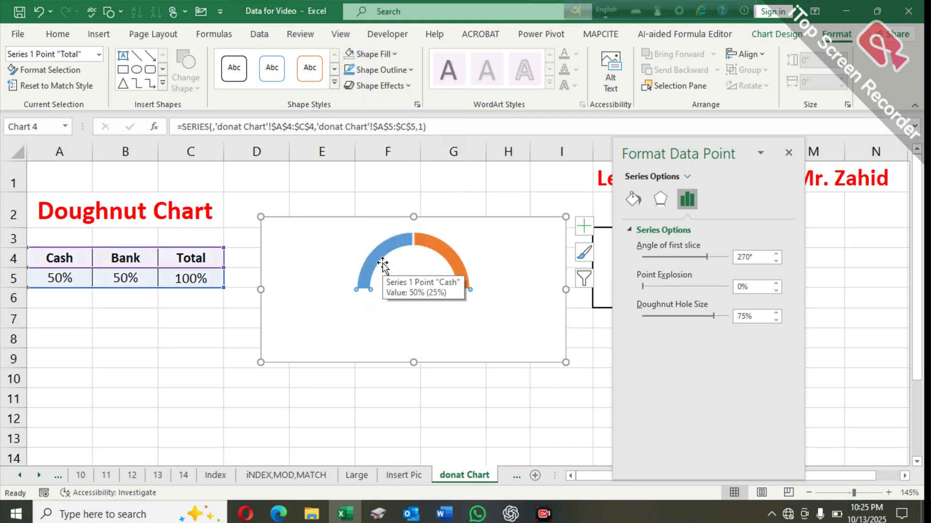
left_click(377, 397)
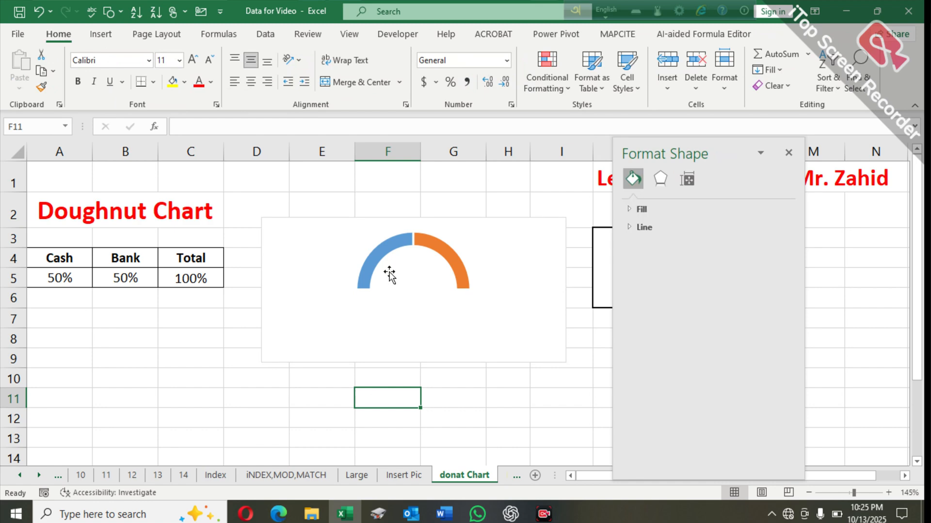
Step: Set the doughnut series' hole size to 60% to thicken the half-ring
left_click(385, 248)
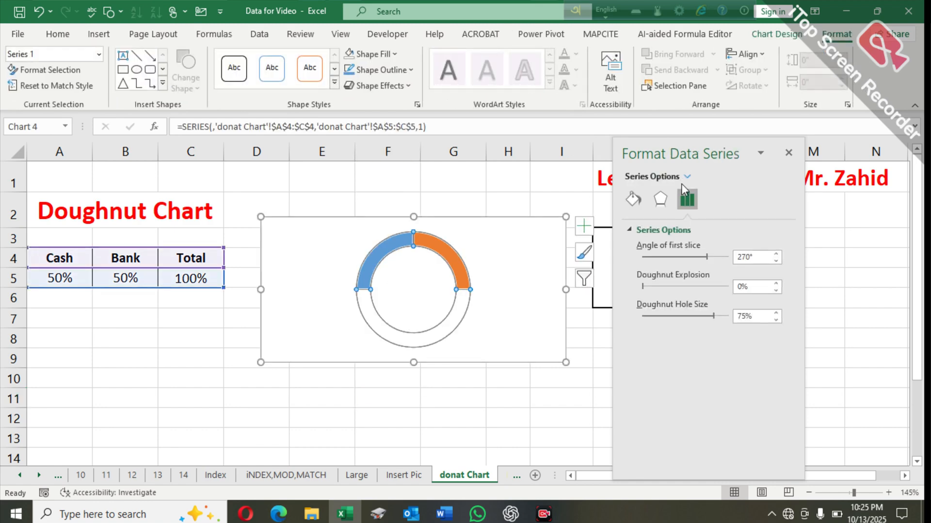
left_click(776, 313)
left_click(776, 313)
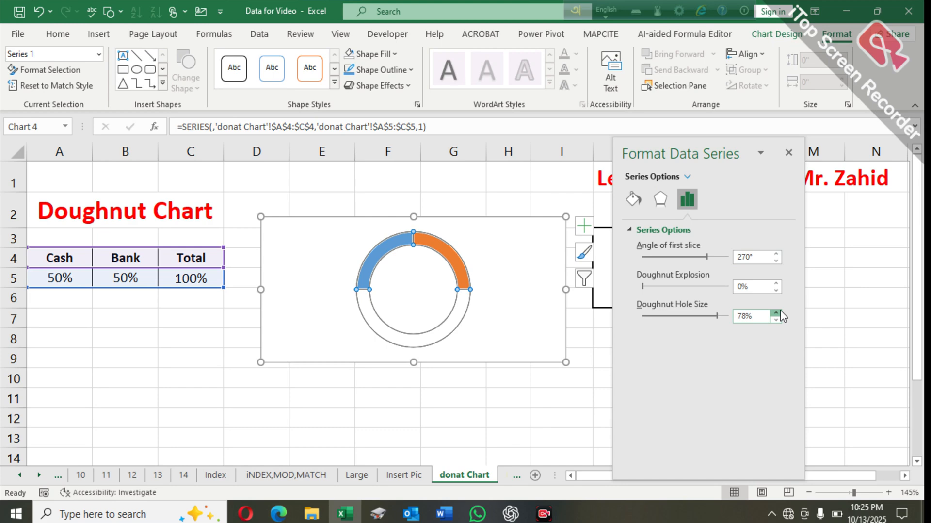
left_click(777, 312)
left_click(777, 313)
left_click(777, 319)
left_click(776, 319)
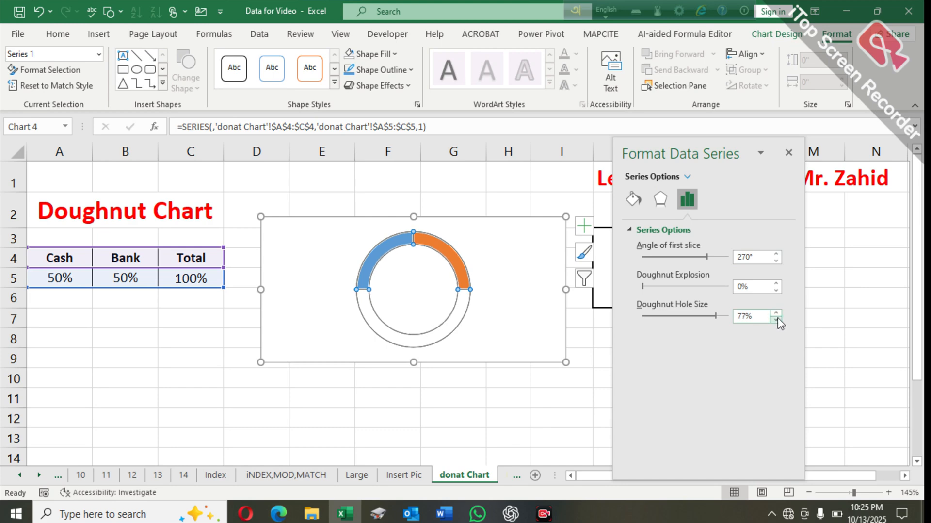
left_click(776, 319)
left_click(776, 319)
left_click(776, 319)
left_click(776, 319)
left_click(776, 319)
left_click(776, 319)
left_click(776, 319)
left_click(777, 319)
left_click(777, 319)
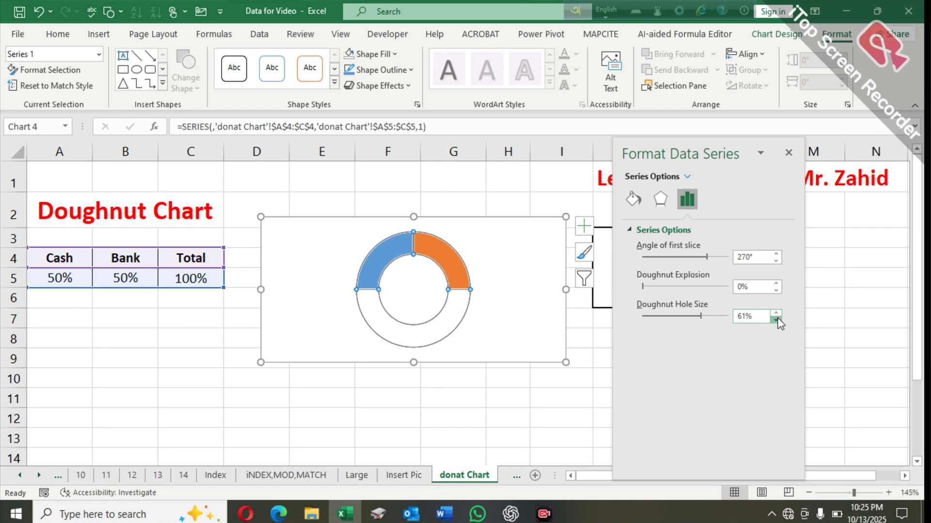
left_click(777, 320)
left_click(777, 320)
left_click(776, 319)
left_click(776, 313)
left_click(776, 313)
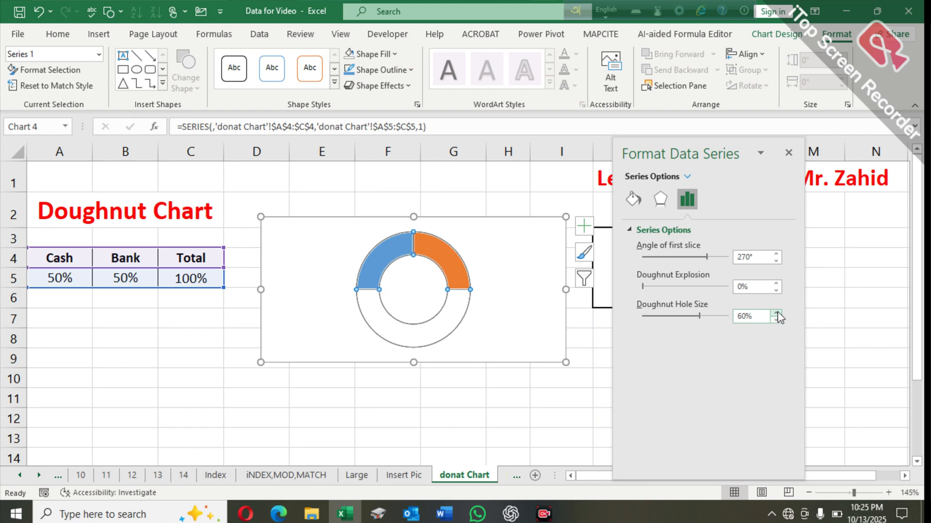
left_click(542, 383)
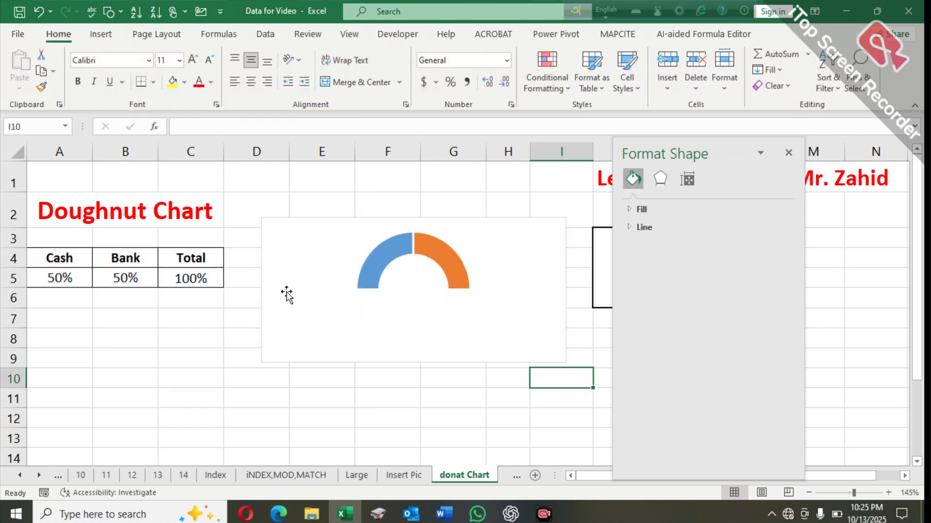
Step: Resize the chart to about 2.03" high by 2.64" wide, extending it up into row 1 and starting it at column E
left_click(281, 286)
left_click_drag(260, 286, 328, 287)
left_click_drag(565, 289, 542, 289)
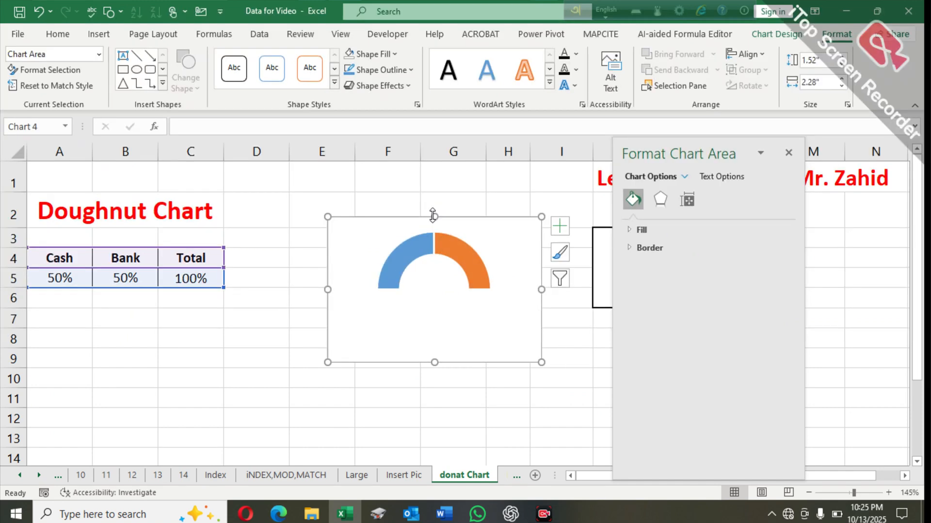
left_click_drag(433, 216, 421, 168)
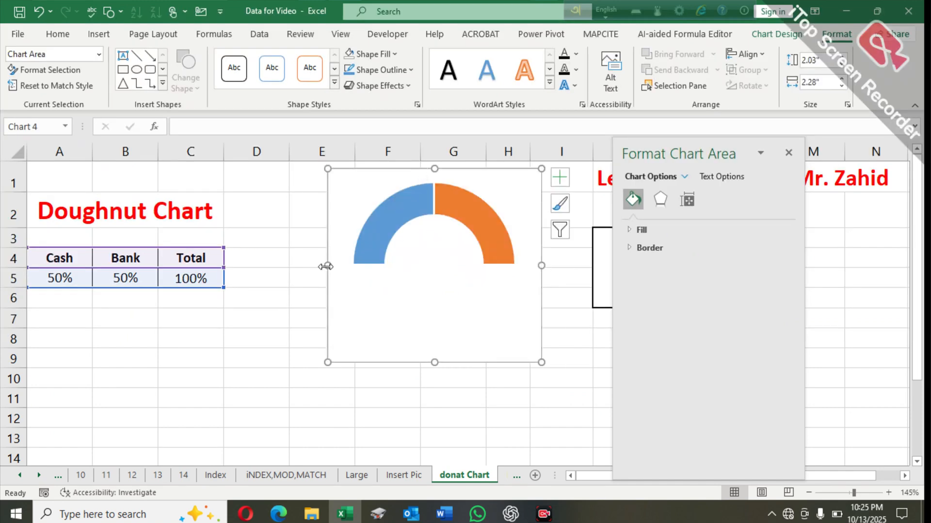
left_click_drag(326, 266, 292, 266)
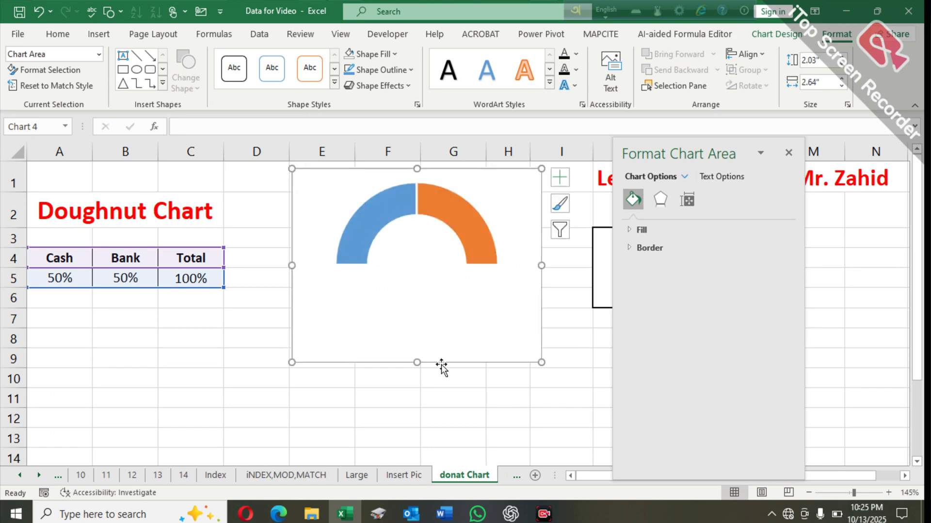
left_click(410, 398)
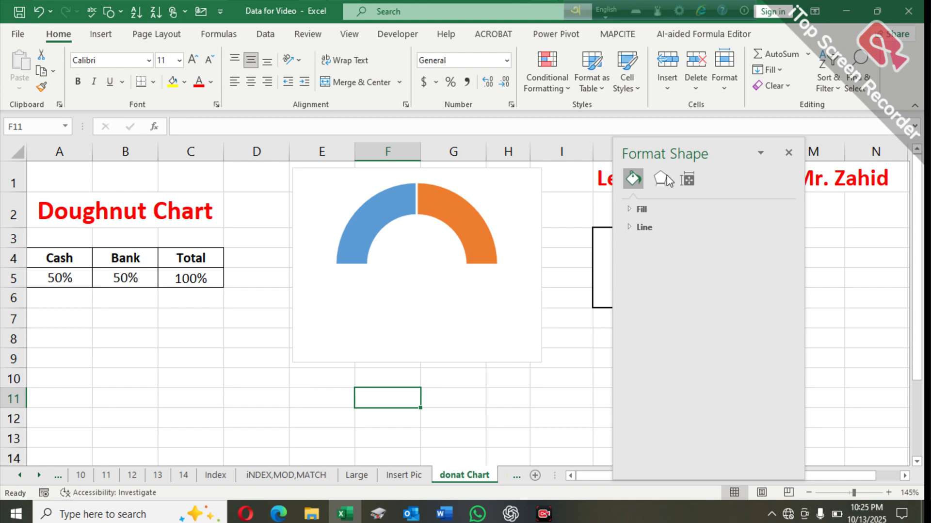
Step: Select only the Cash slice of the doughnut and give it a solid red fill
left_click(379, 223)
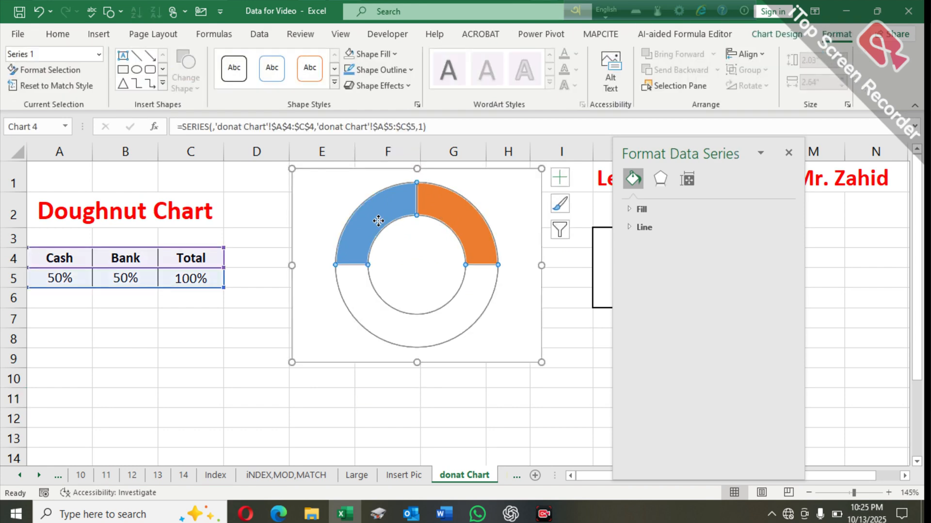
left_click(379, 223)
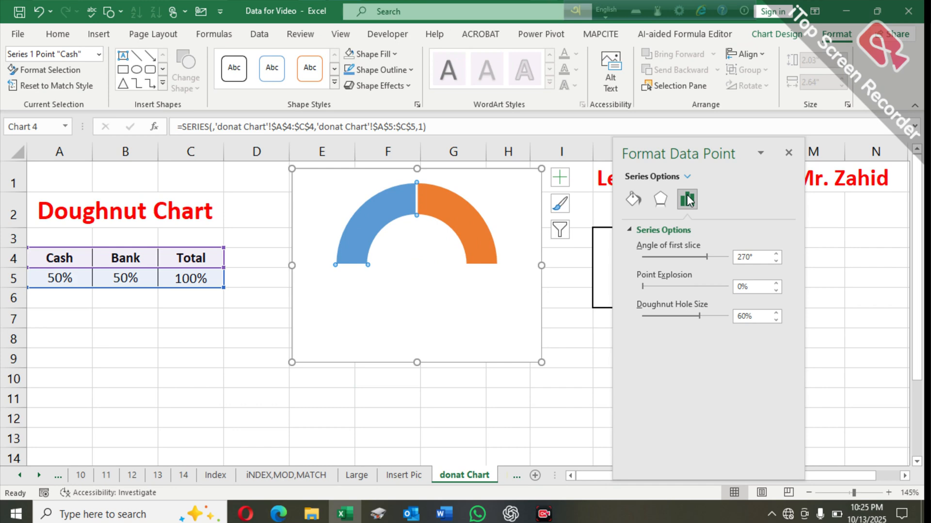
left_click(661, 199)
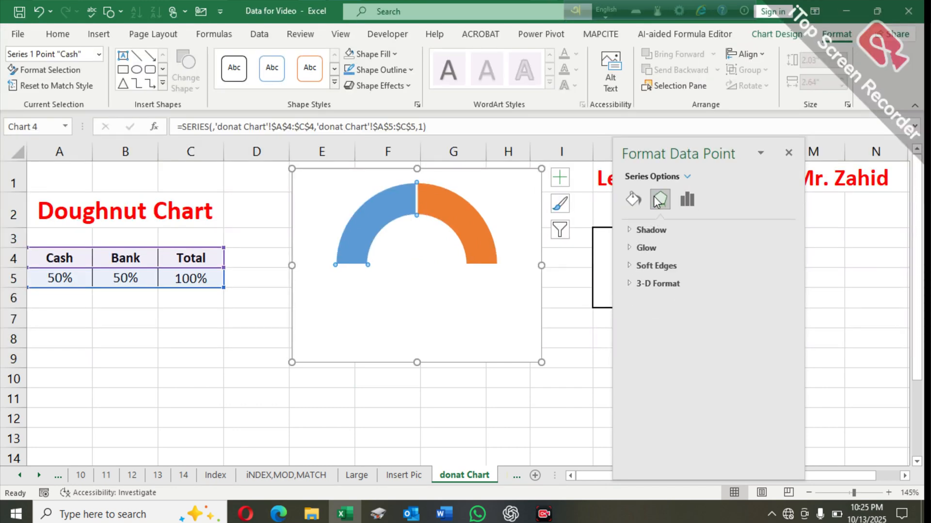
left_click(633, 200)
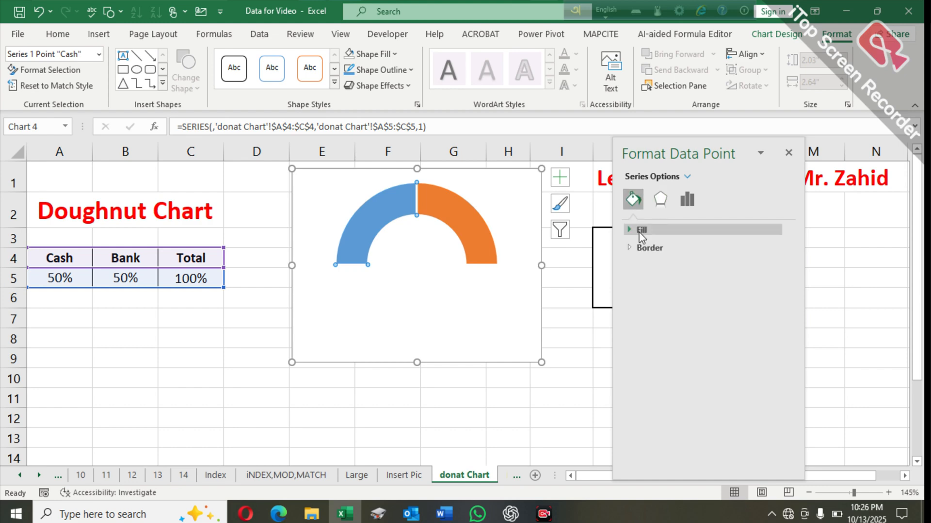
left_click(641, 232)
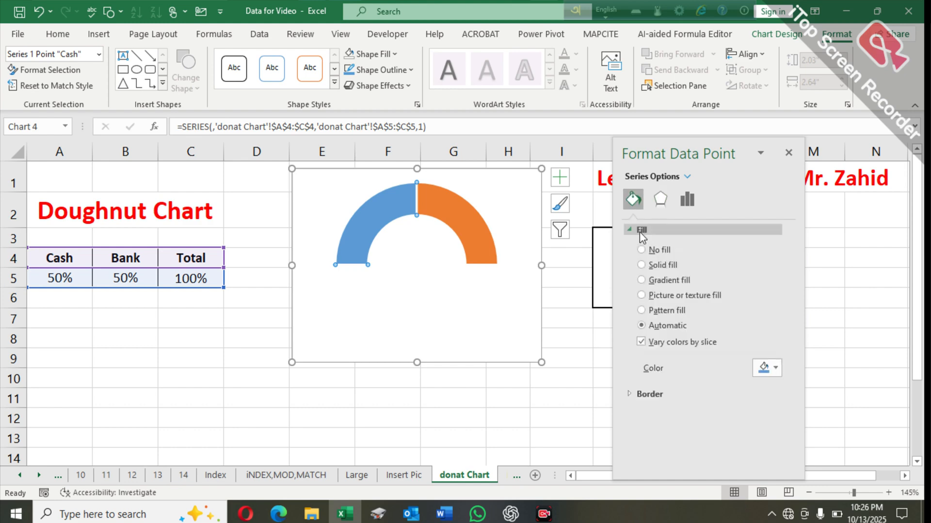
left_click(771, 367)
left_click(758, 330)
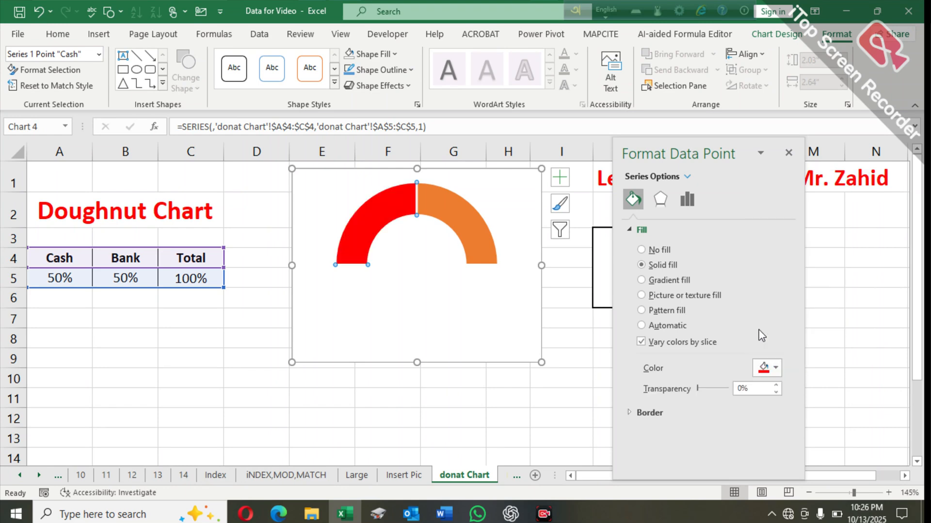
Step: Give the Bank slice of the doughnut a solid pink fill from the recent colors
left_click(469, 208)
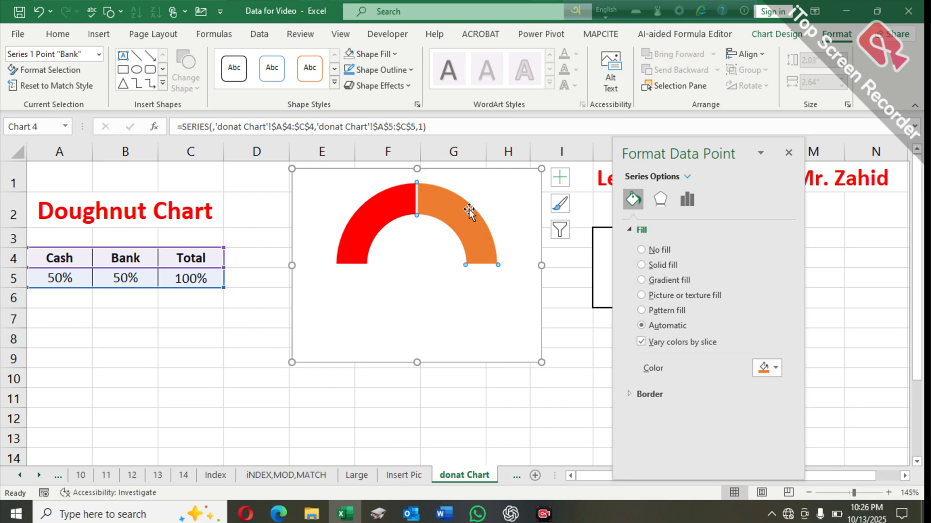
left_click(774, 368)
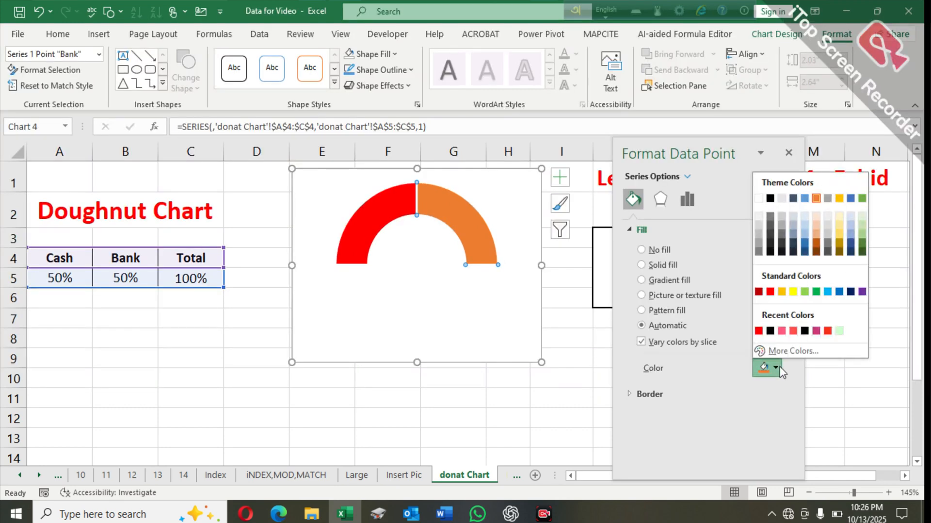
left_click(781, 330)
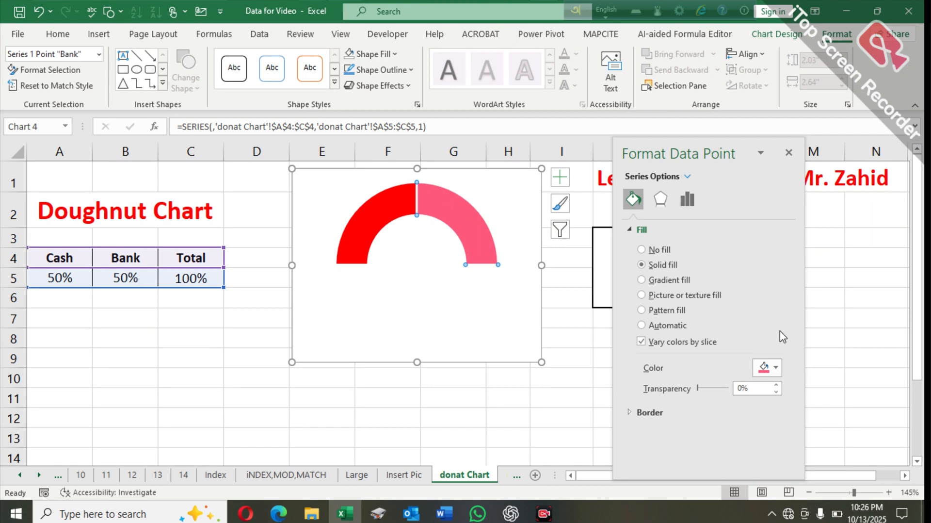
Step: Set the Bank slice's fill transparency to 80% and close the formatting pane
left_click(742, 390)
type("10")
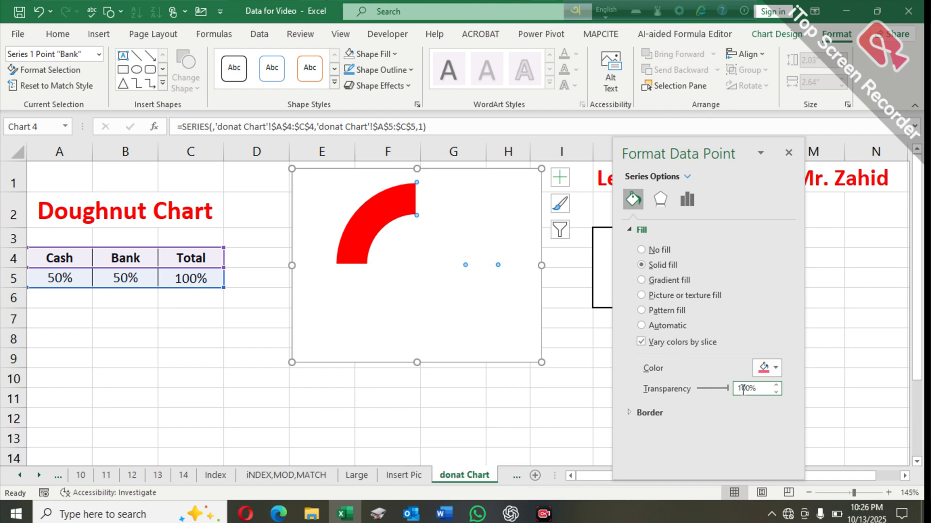
key("BackSpace")
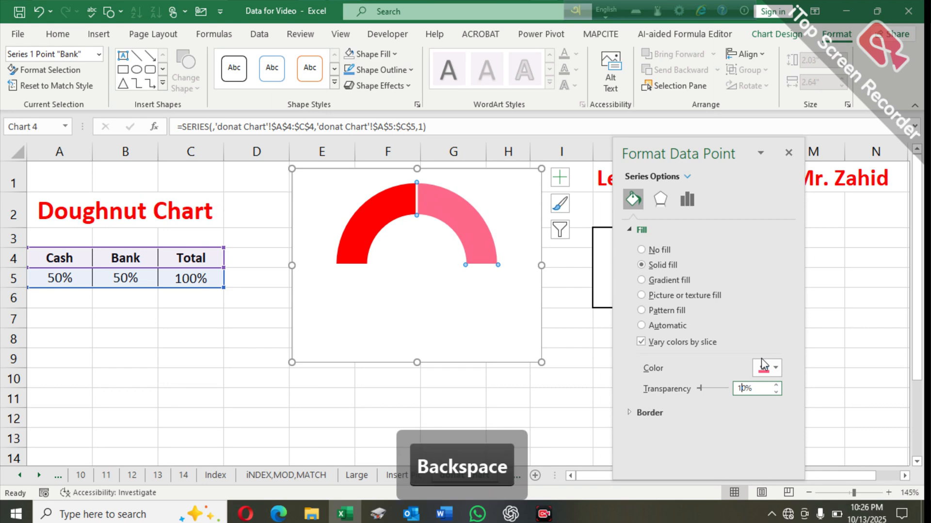
key("BackSpace")
type("8")
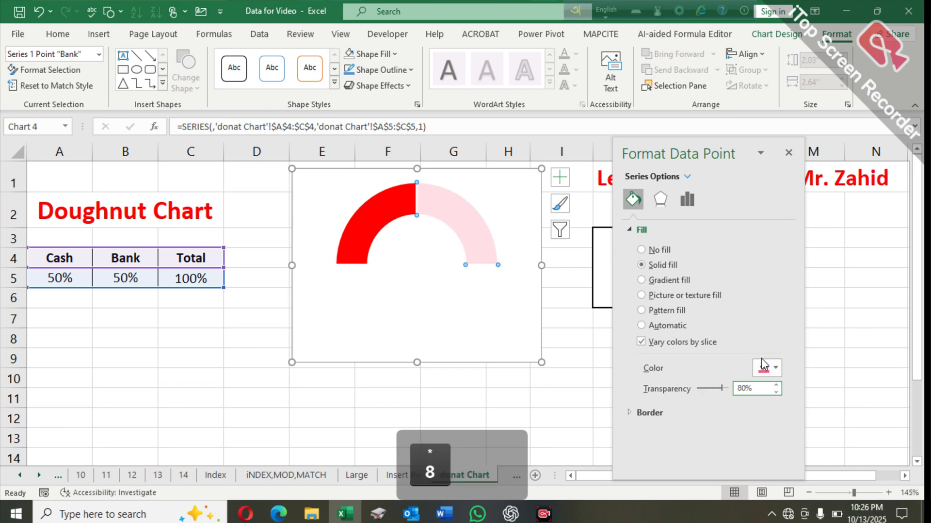
key("BackSpace")
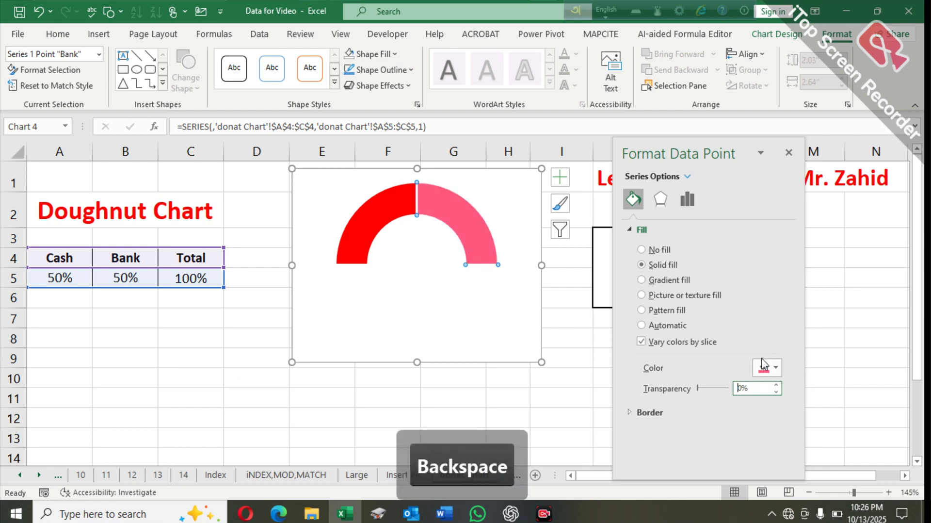
type("9")
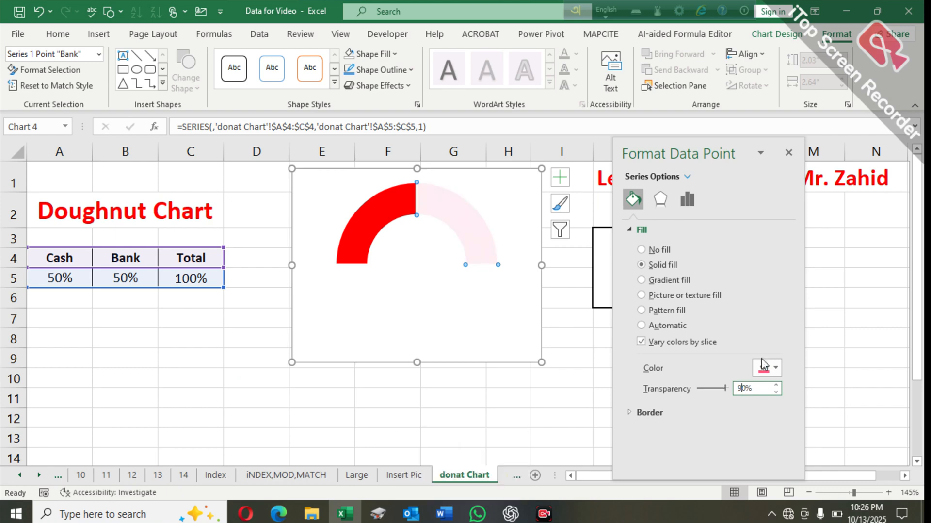
key("BackSpace")
type("8")
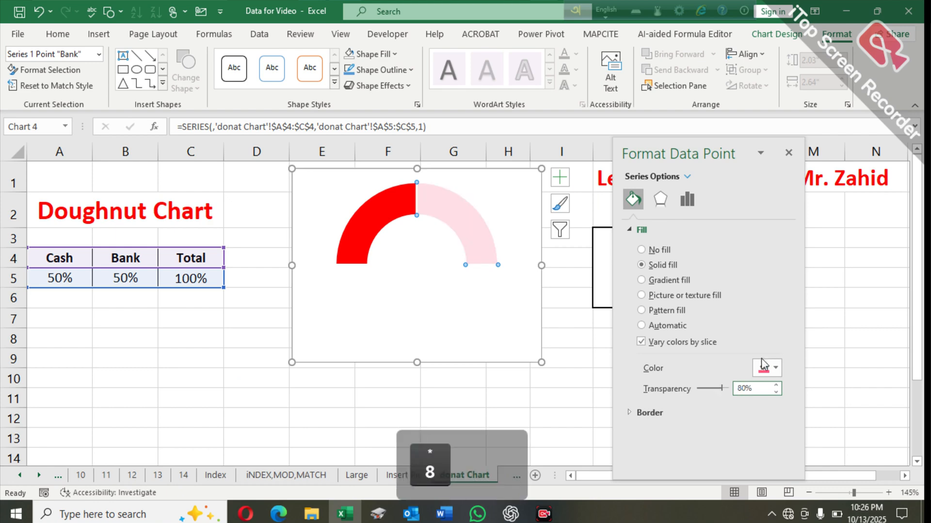
left_click(839, 358)
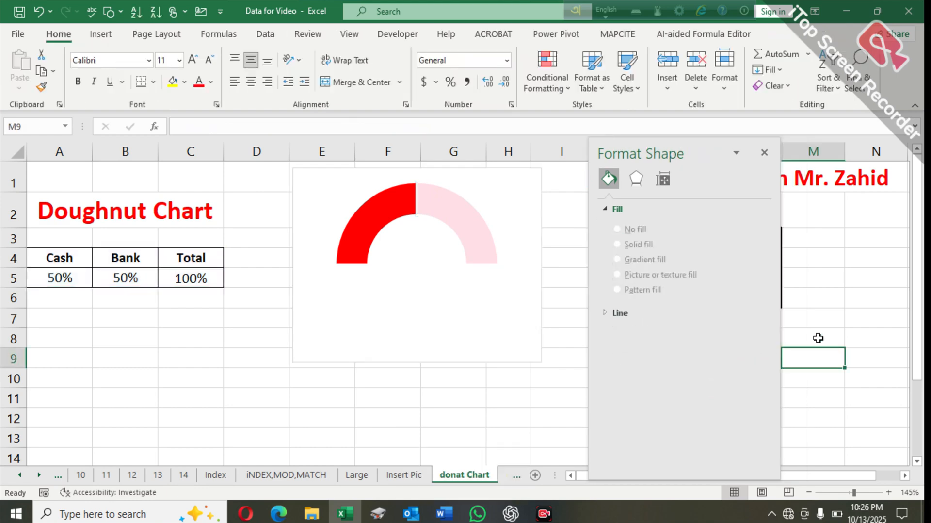
left_click(764, 152)
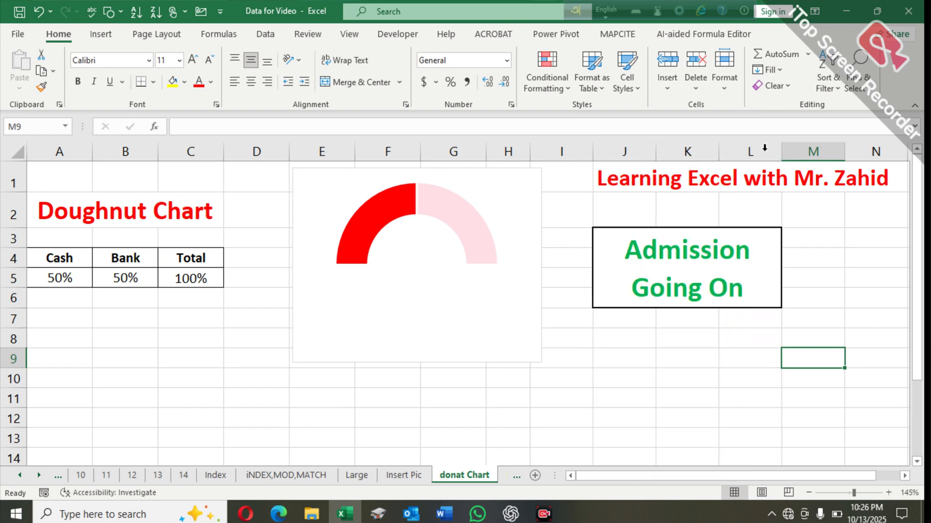
left_click(390, 217)
left_click(578, 326)
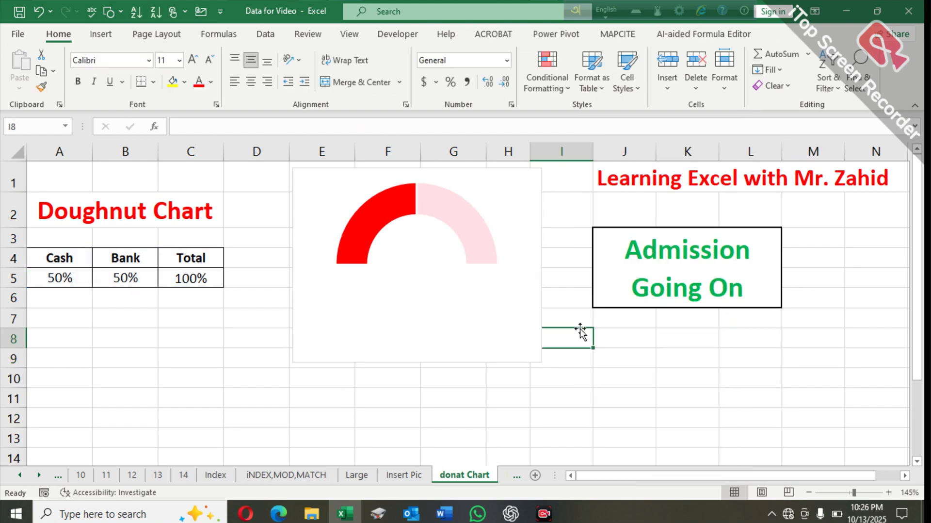
Step: Reopen the formatting options for the Bank slice and switch its fill to a gradient fill
left_click(481, 249)
double_click(481, 246)
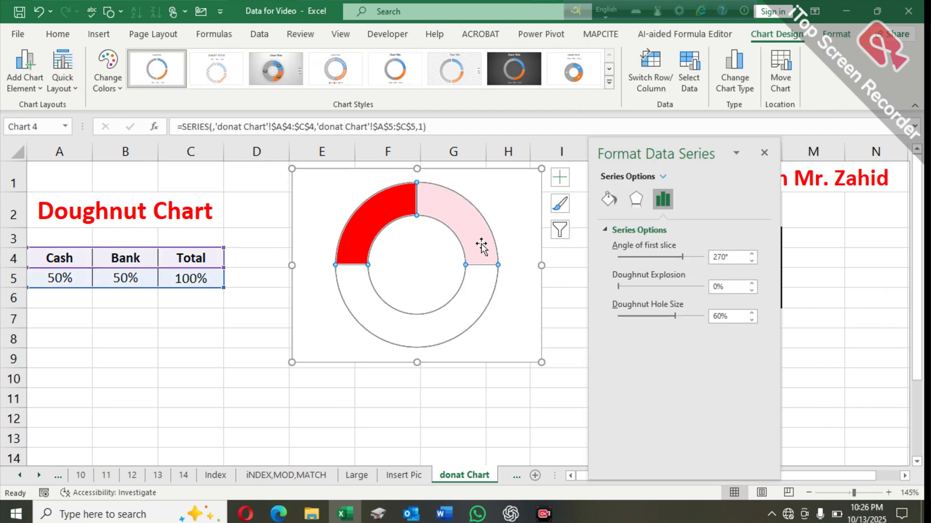
left_click(481, 246)
left_click(612, 201)
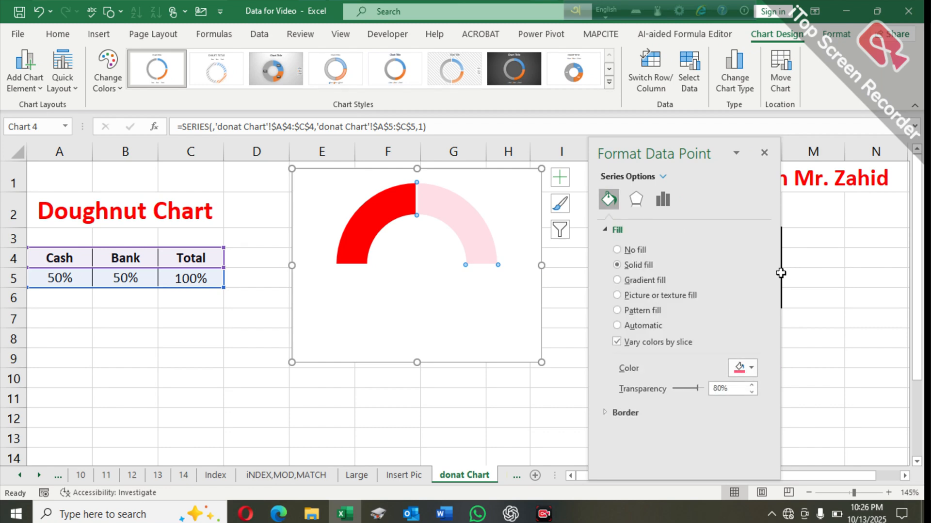
left_click(641, 282)
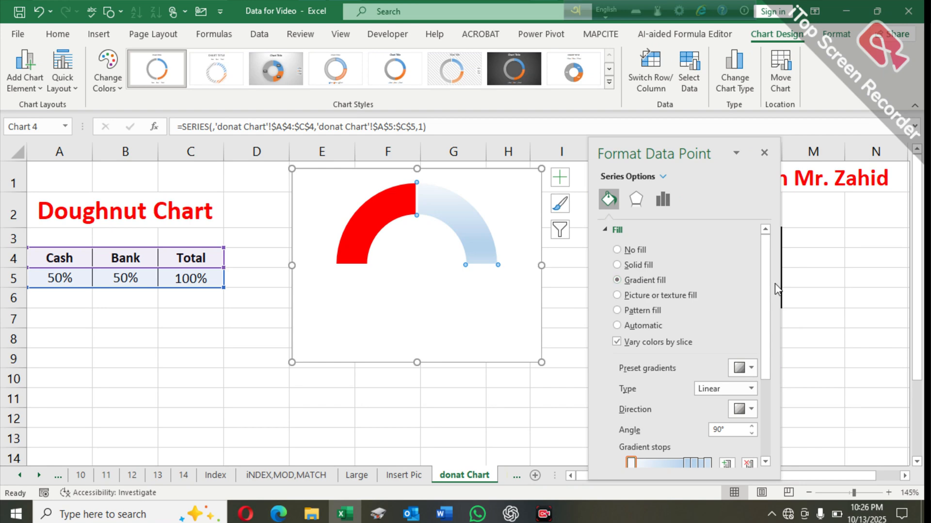
Step: Set the transparency of the Bank slice's first gradient stop to 80% and remove the stop at 74%
scroll(774, 316, "down", 1)
scroll(774, 316, "down", 4)
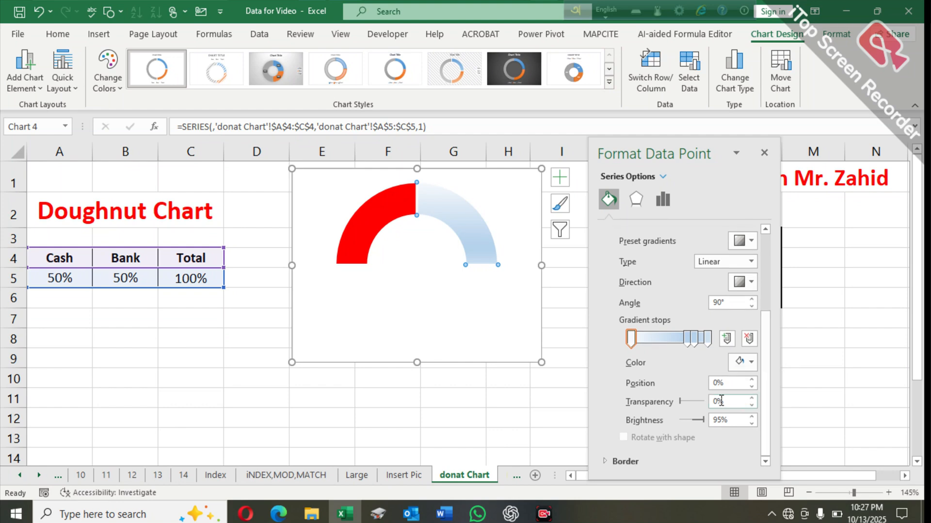
left_click(716, 402)
type("8")
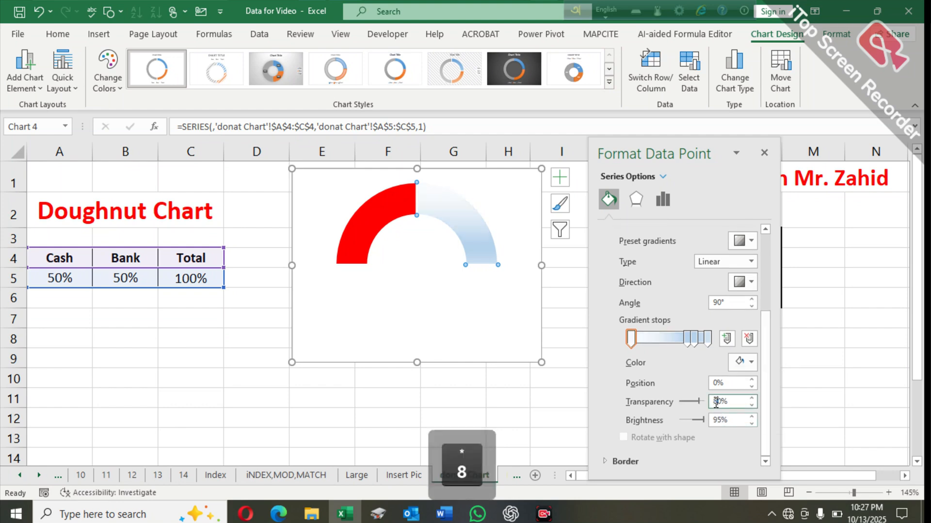
left_click(687, 338)
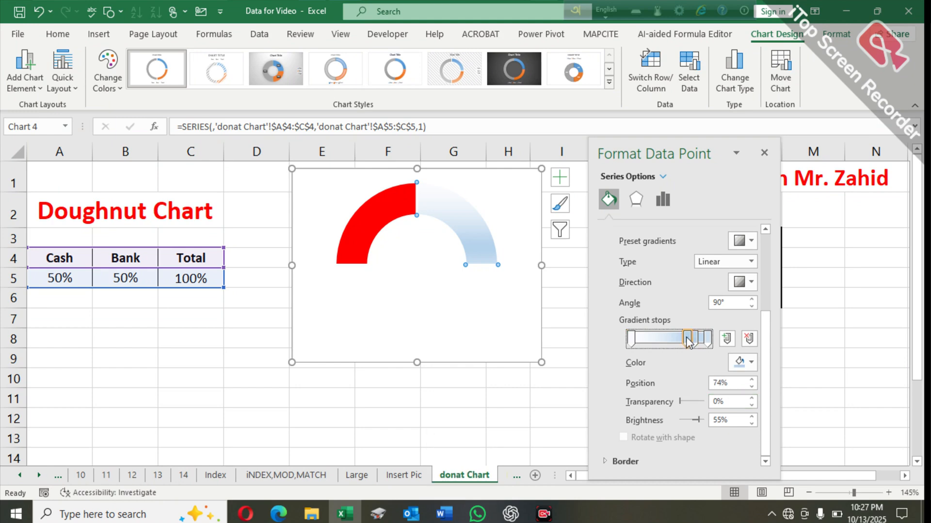
left_click(749, 338)
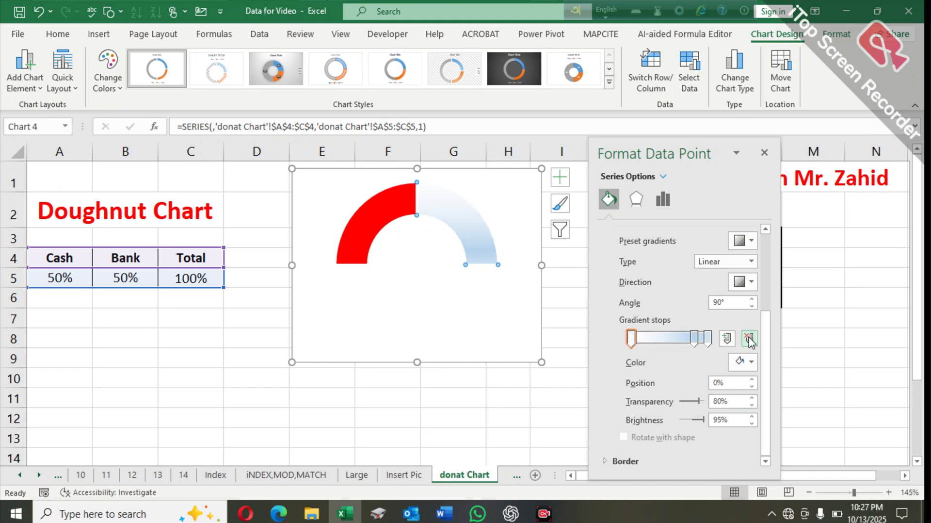
Step: Remove the 83% stop from the Bank slice's gradient fill and select the stop at 100%
left_click(695, 339)
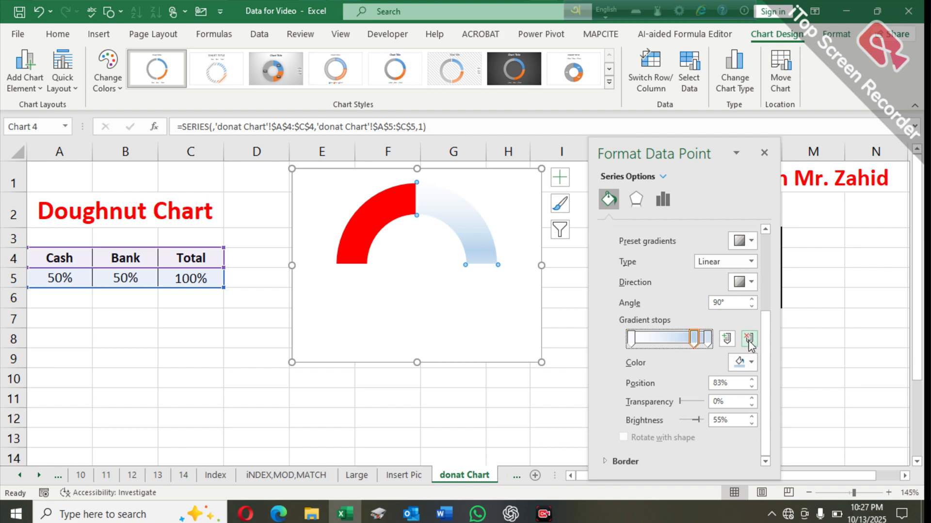
left_click(749, 340)
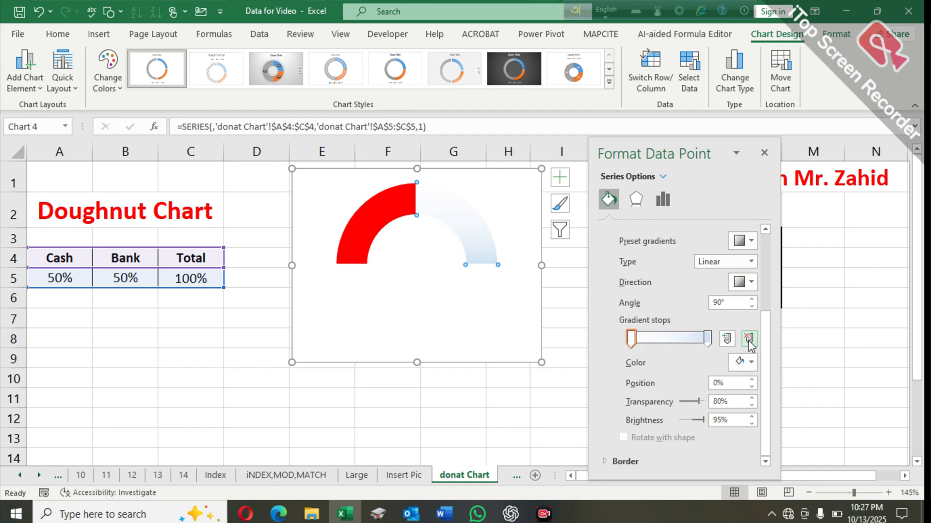
left_click(708, 338)
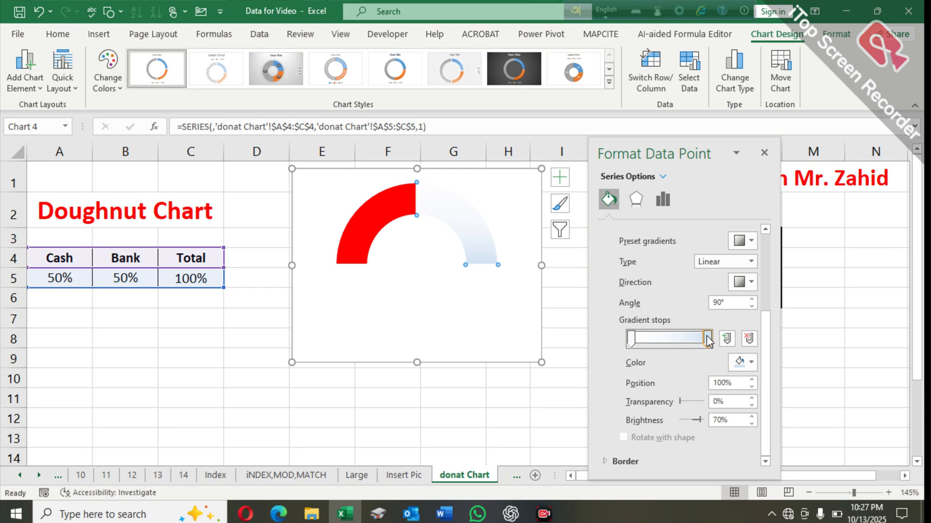
left_click_drag(631, 339, 628, 339)
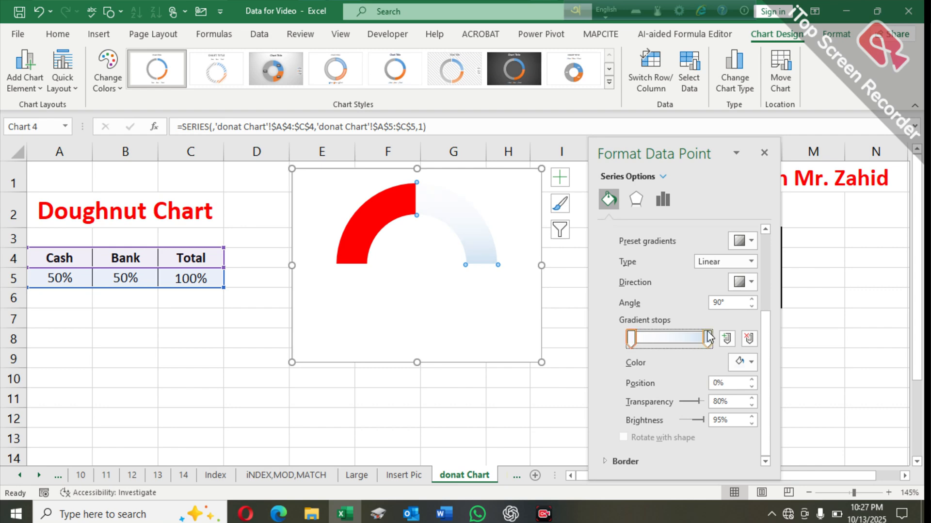
mouse_move(708, 335)
left_mouse_down()
mouse_move(654, 339)
mouse_move(706, 334)
left_mouse_up()
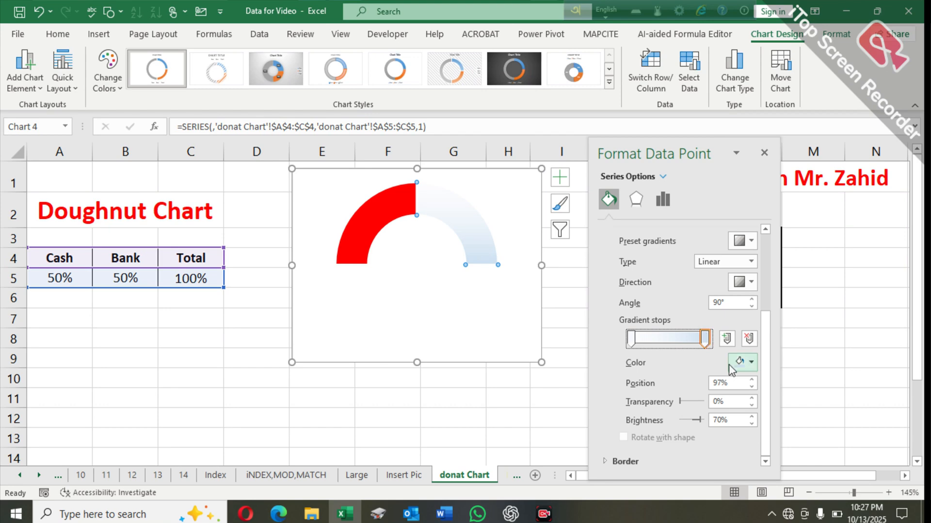
left_click(752, 386)
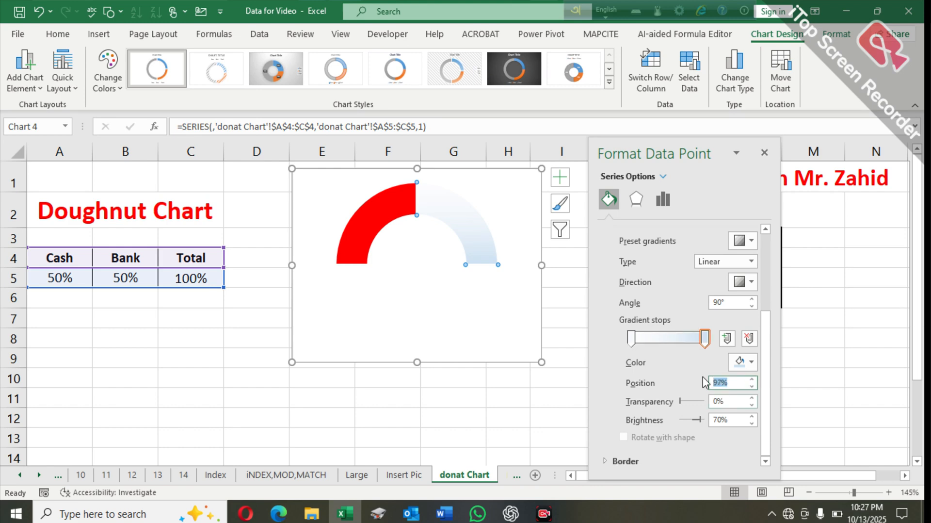
mouse_move(705, 338)
left_mouse_down()
mouse_move(667, 343)
mouse_move(719, 344)
left_mouse_up()
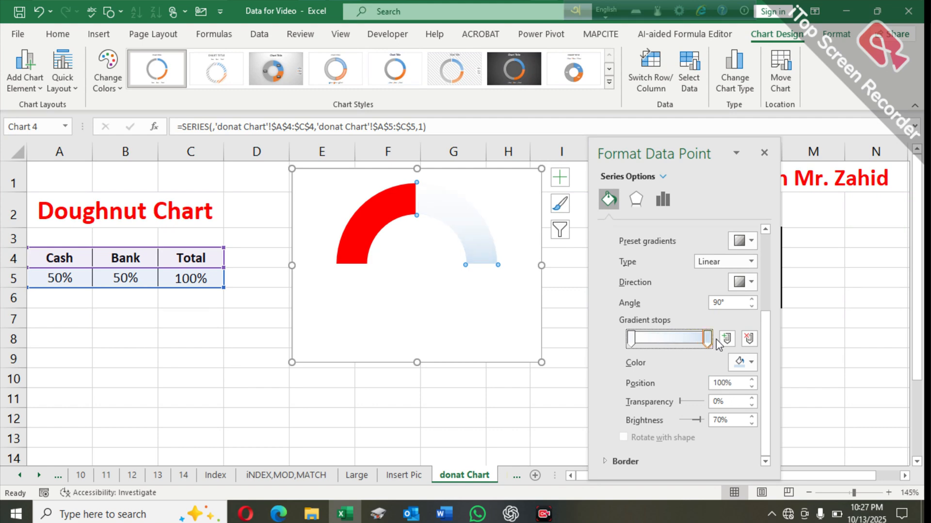
Step: Set the last gradient stop's transparency to 80% and recolor it red from the recent colors
left_click(714, 400)
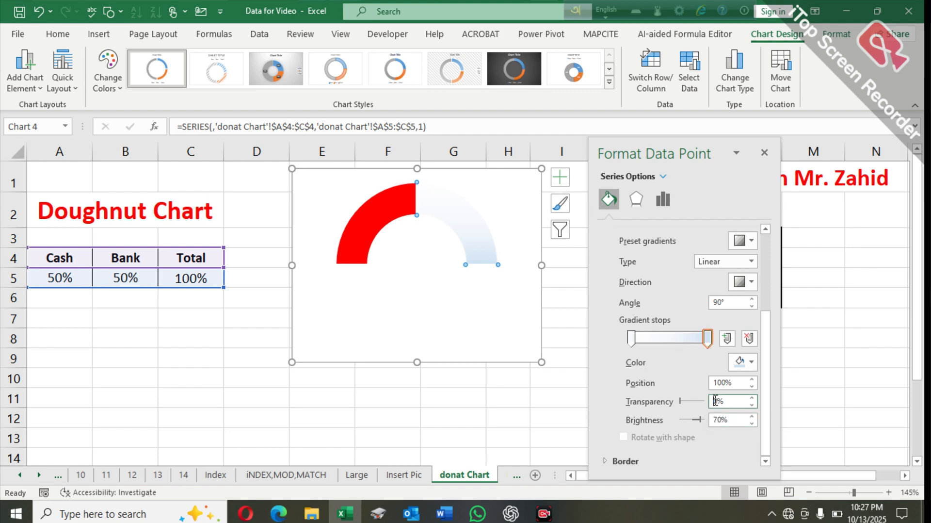
type("8")
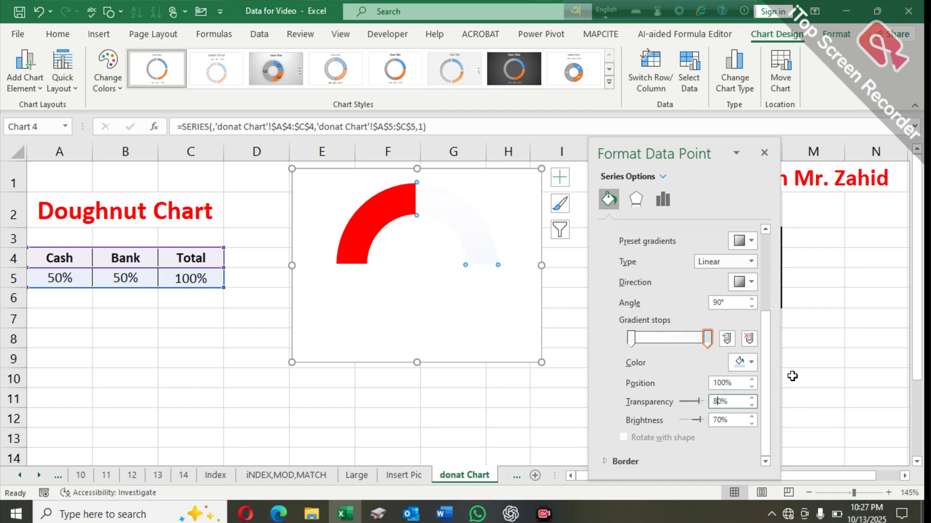
left_click(752, 363)
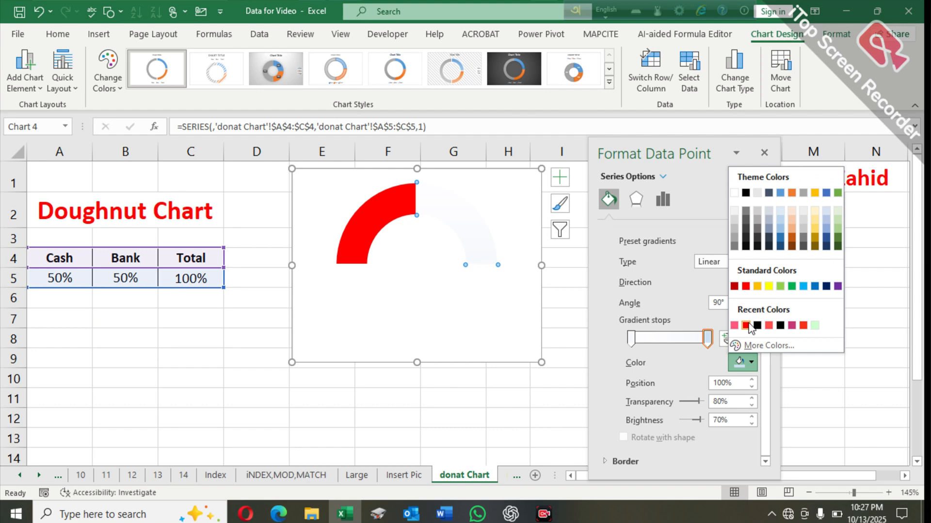
left_click(747, 325)
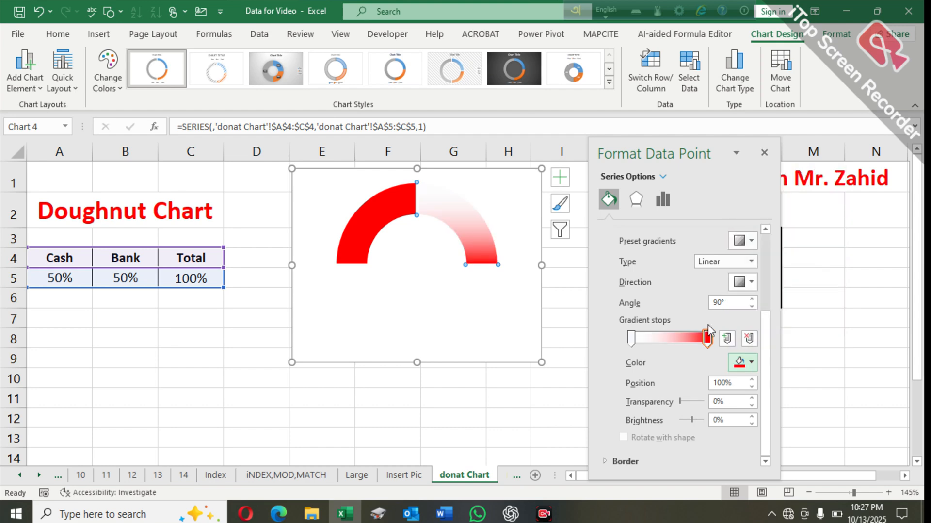
Step: Set the transparency of the Bank slice's red gradient stop to 80% and close the formatting pane
left_click(709, 338)
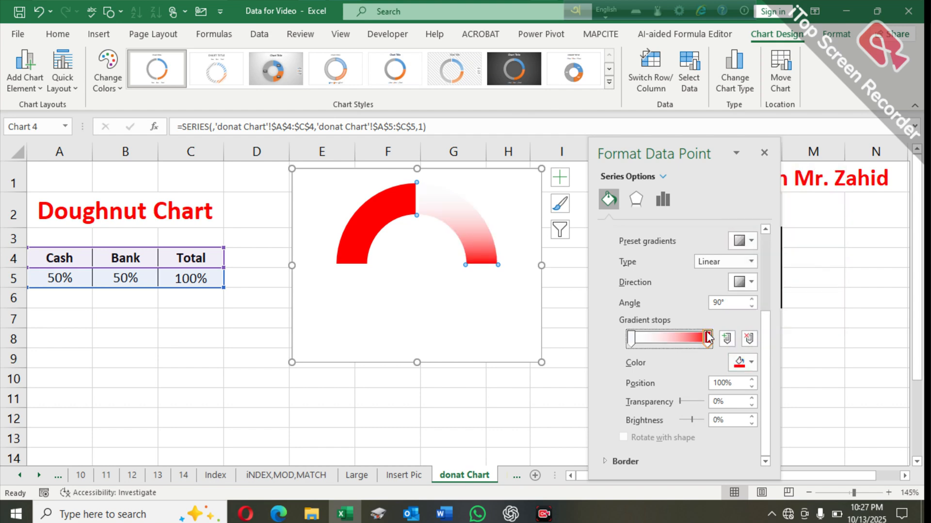
left_click(631, 338)
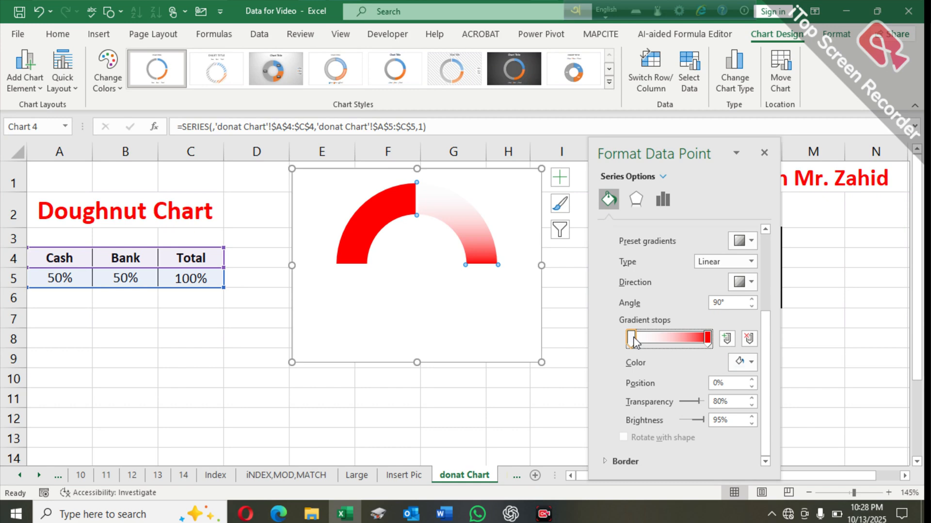
left_click(708, 337)
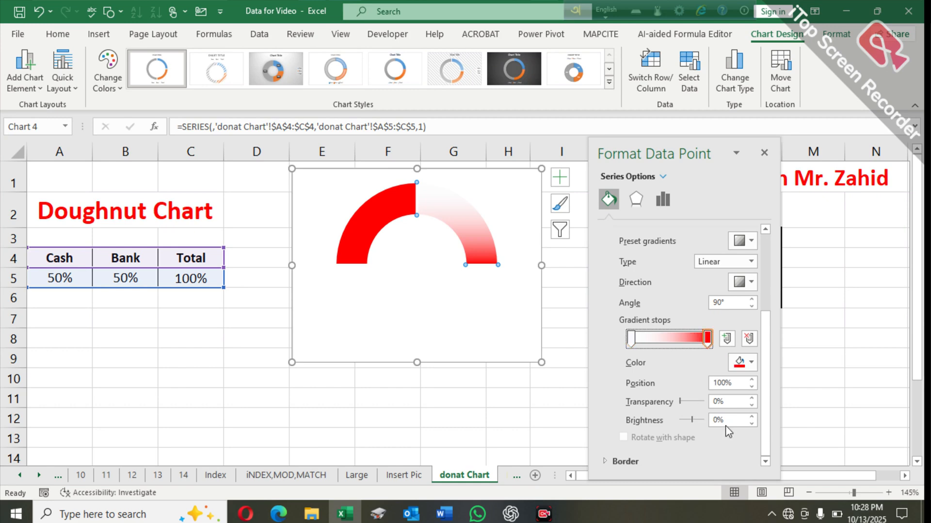
left_click(715, 402)
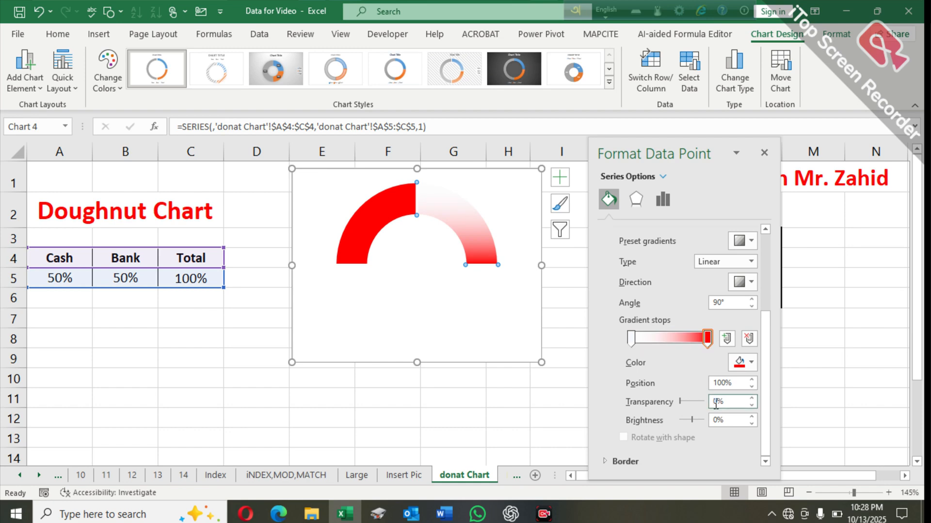
type("8")
left_click(808, 376)
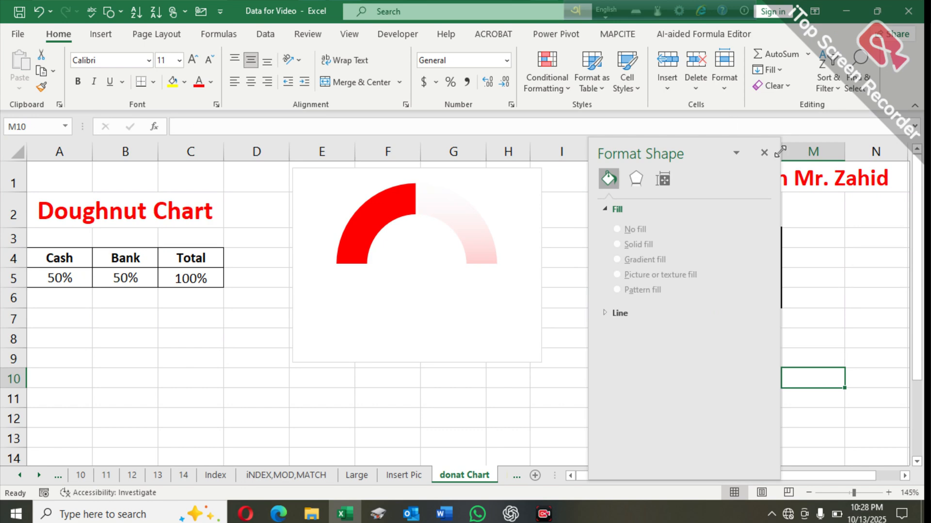
left_click(765, 153)
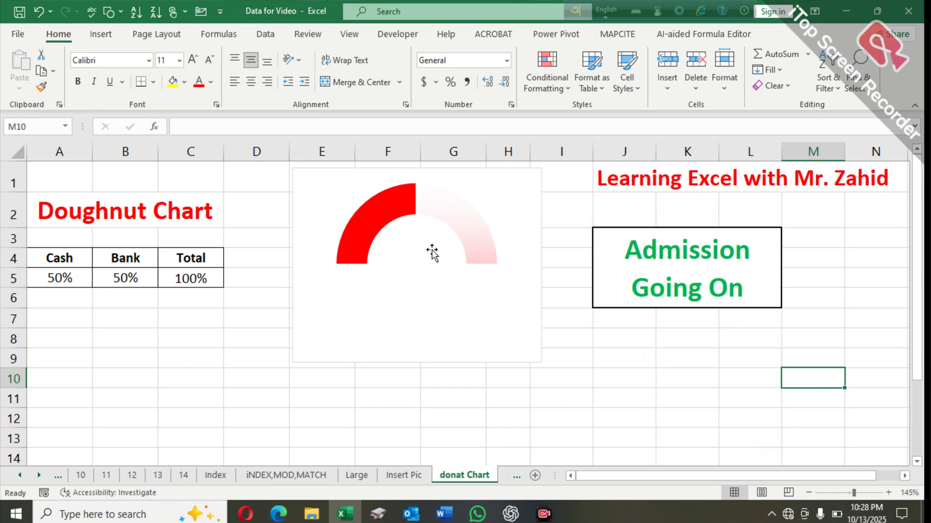
Step: Test the gauge by choosing 80% for the Cash value in A5 and changing it to 60%
left_click(78, 274)
left_click(98, 281)
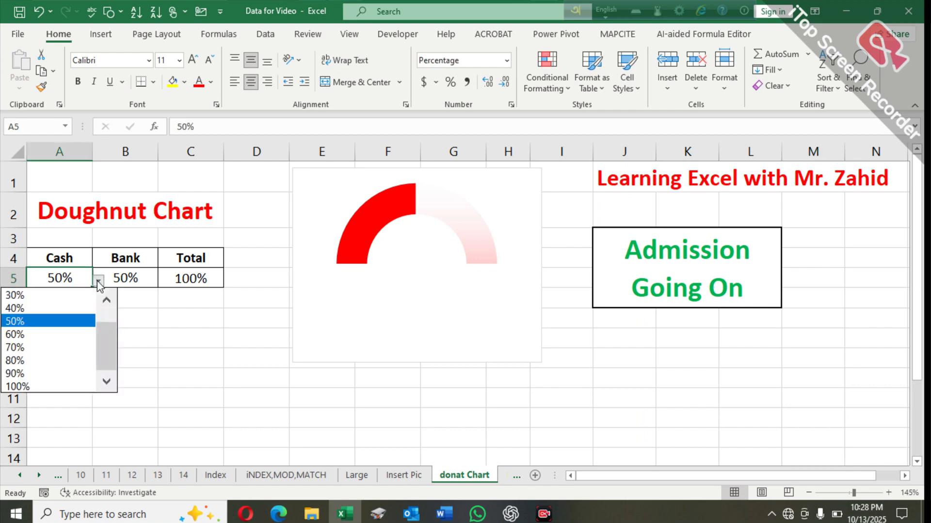
left_click(60, 360)
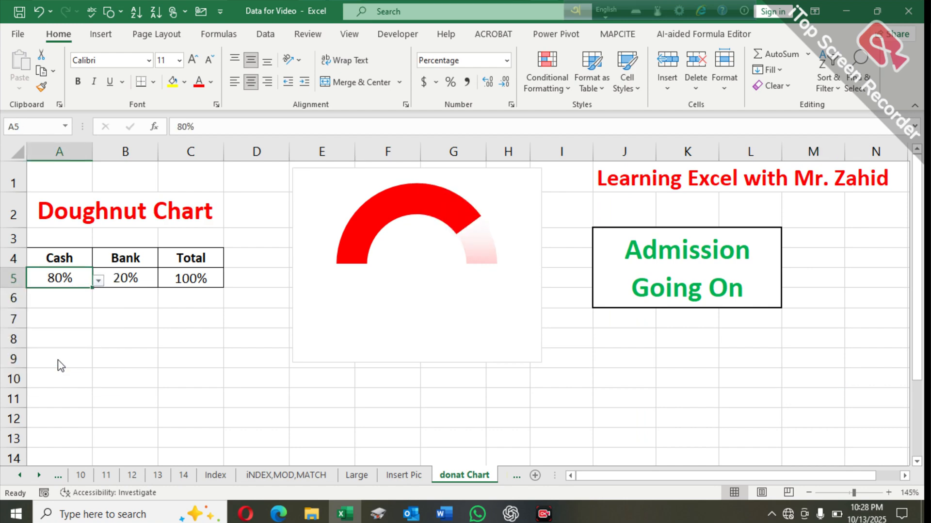
left_click(98, 280)
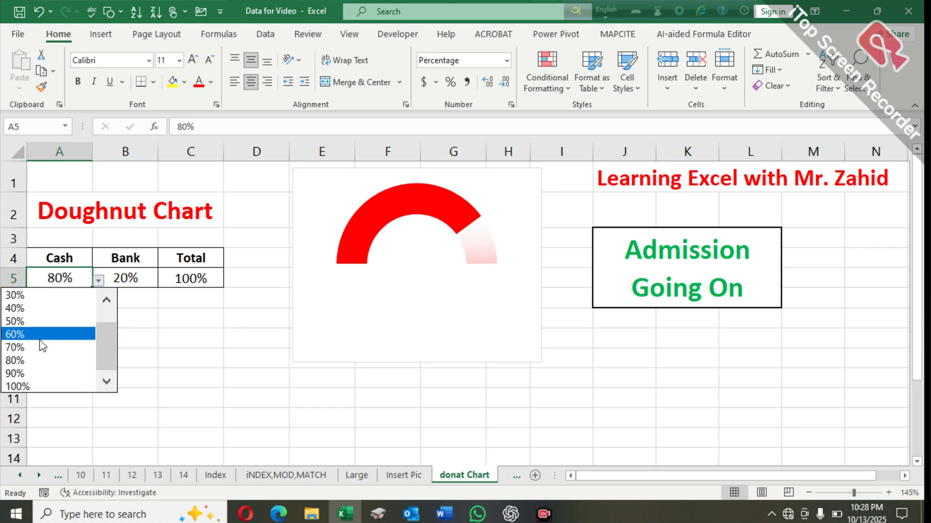
left_click(37, 334)
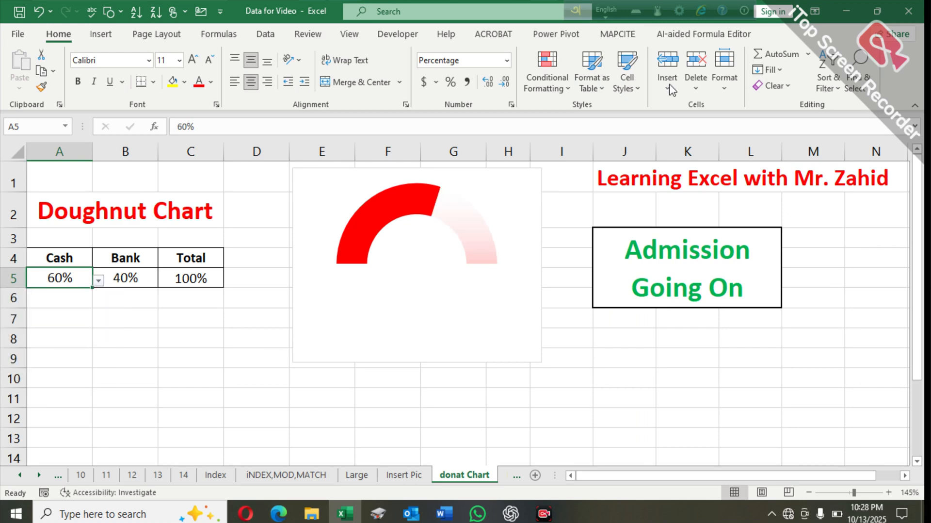
Step: Insert a text box in the inner opening of the half-doughnut chart, extending just below the ring
left_click(107, 37)
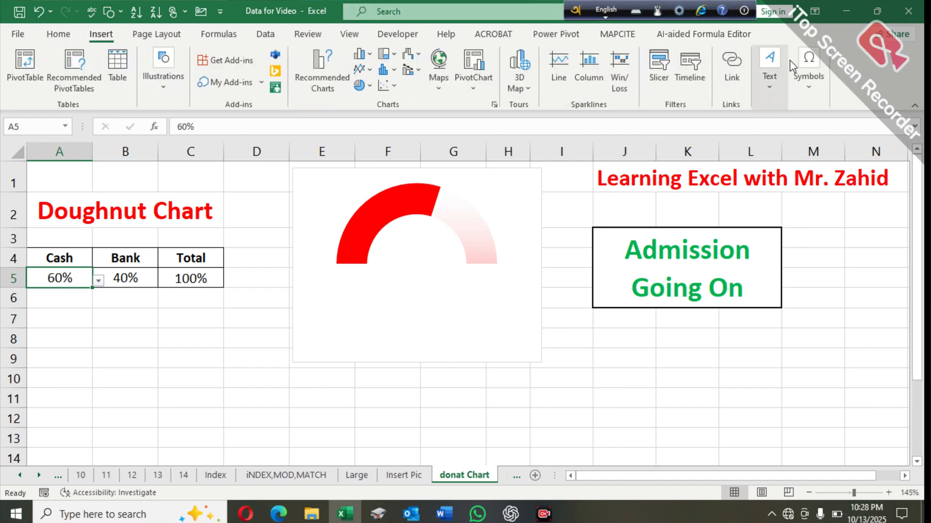
left_click(769, 77)
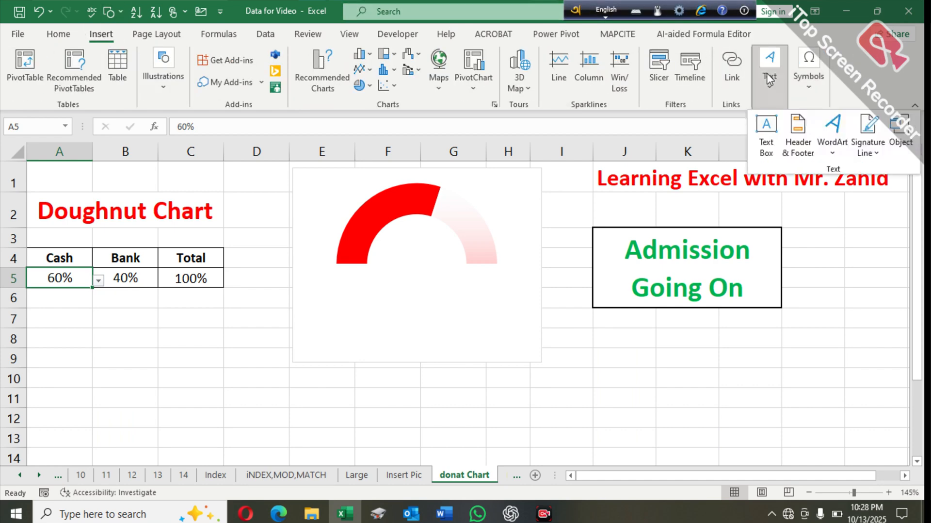
left_click(766, 132)
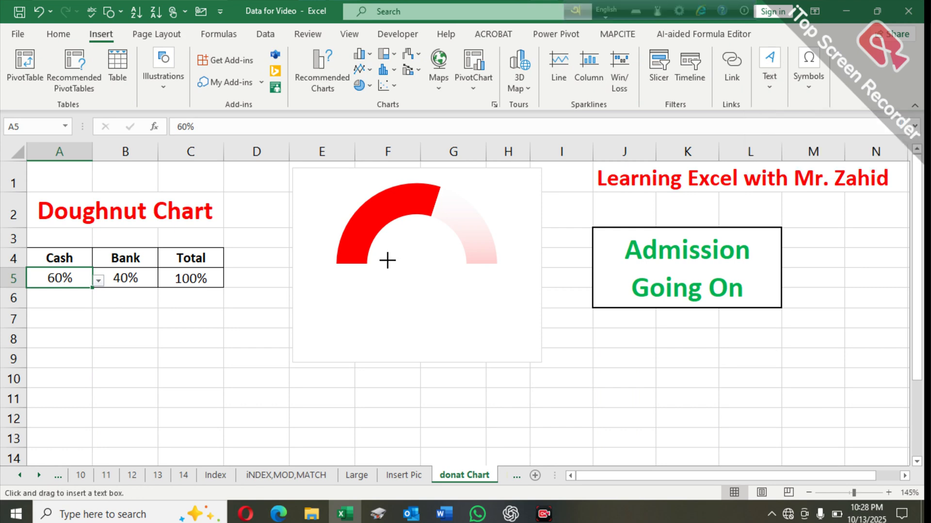
left_click_drag(387, 260, 452, 309)
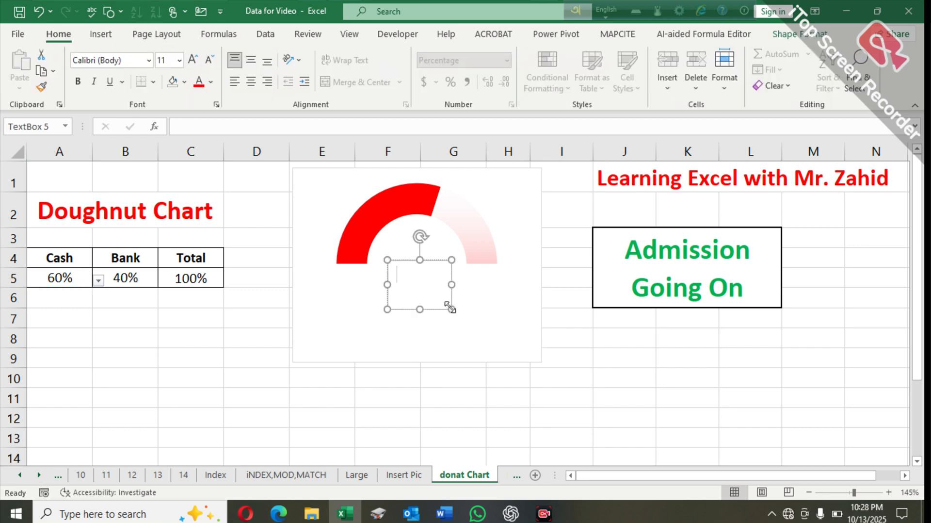
Step: Link the text box to the Cash percentage with a formula referencing cell A5
left_click(203, 122)
type("=")
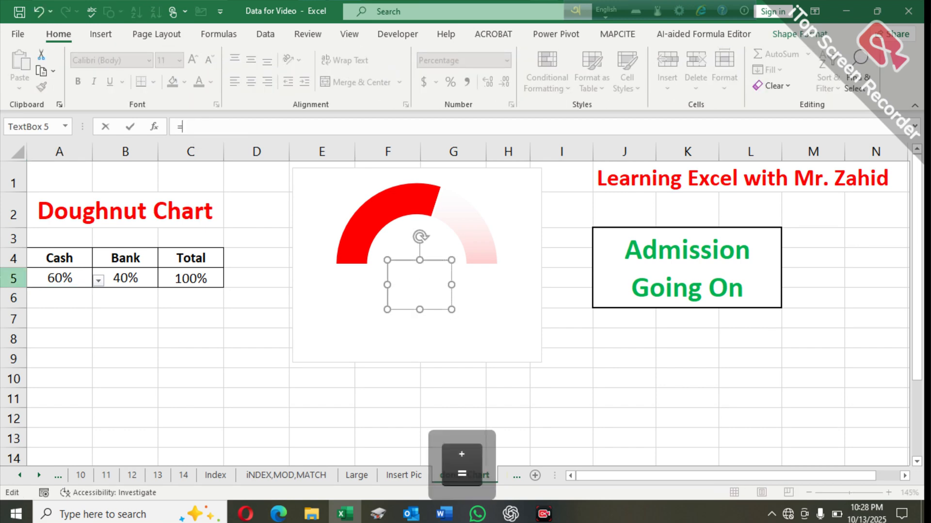
left_click(43, 284)
key("Return")
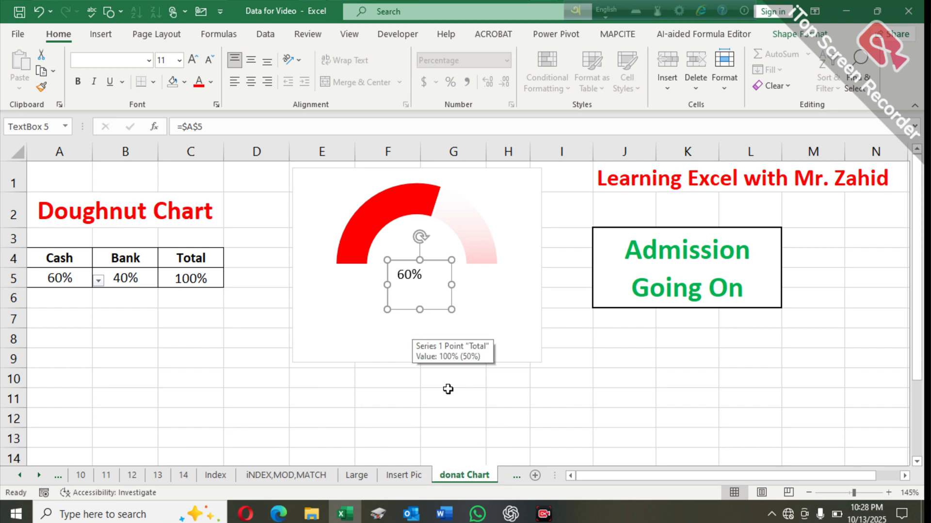
left_click(582, 377)
Step: Make the linked percentage in the text box red and bold
left_click(401, 282)
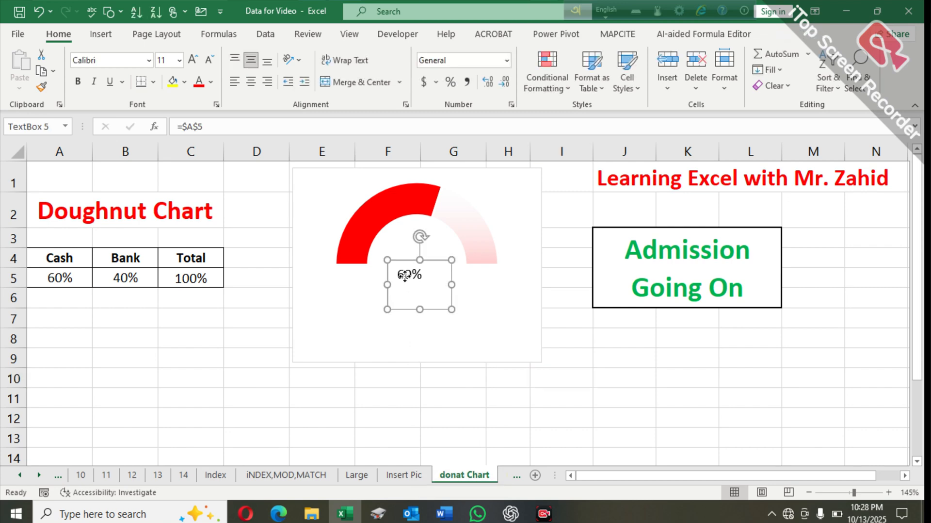
left_click(427, 274)
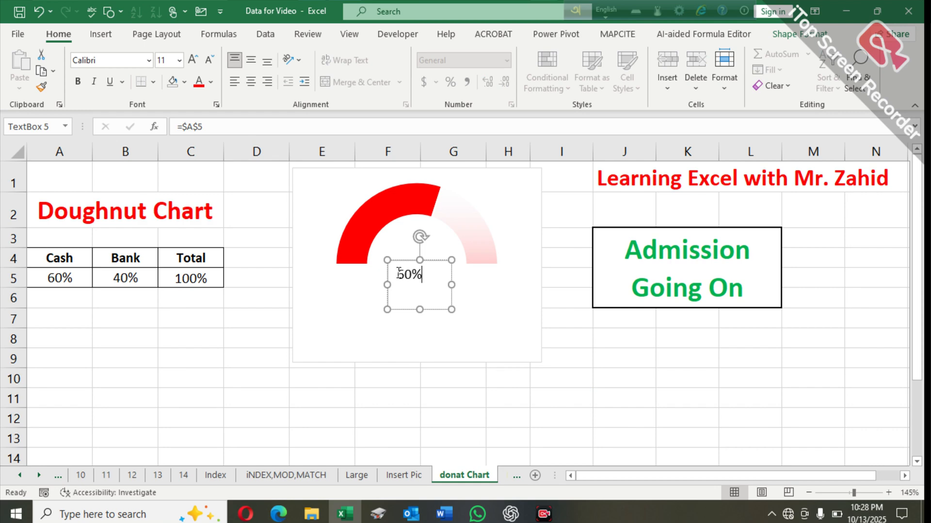
key("shift+Left")
key("shift+Left")
key("shift+Left")
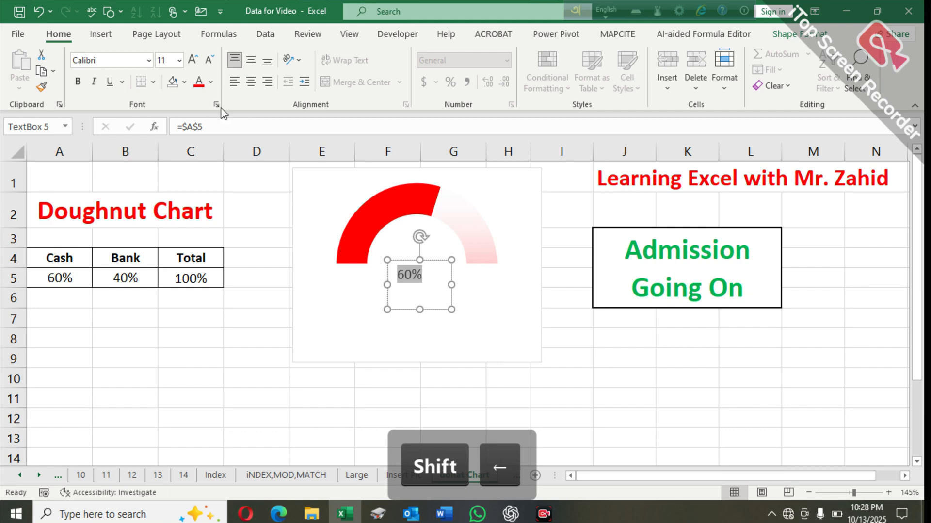
left_click(201, 83)
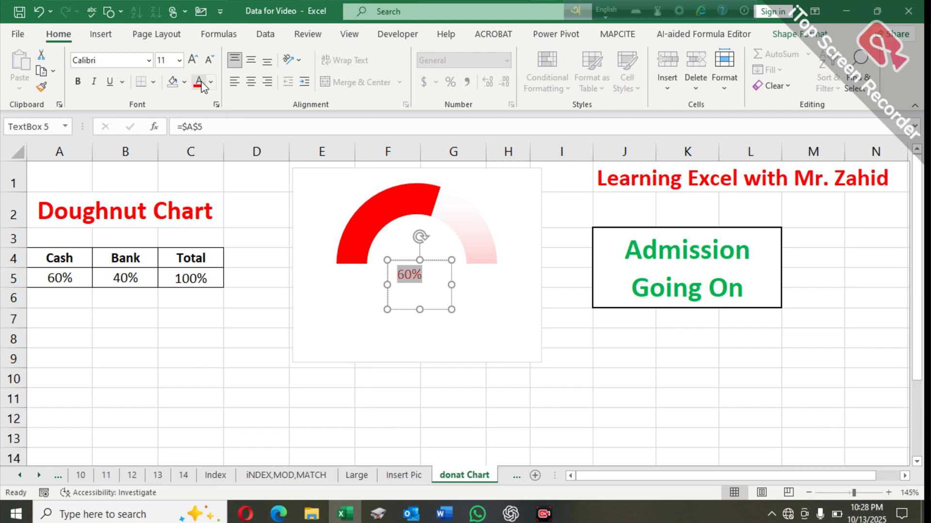
left_click(77, 81)
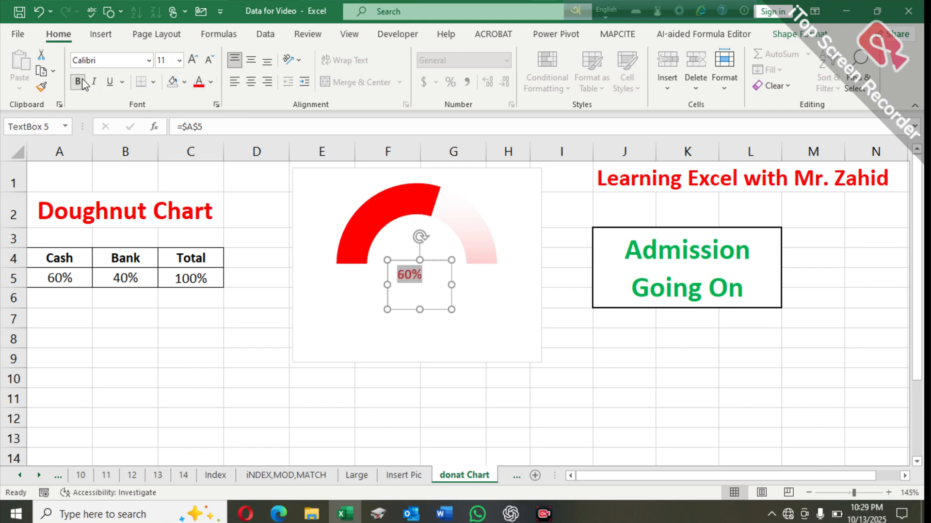
Step: Enlarge the chart so it spans from column D into column I and down to row 14
left_click(293, 309)
left_click_drag(292, 362, 236, 433)
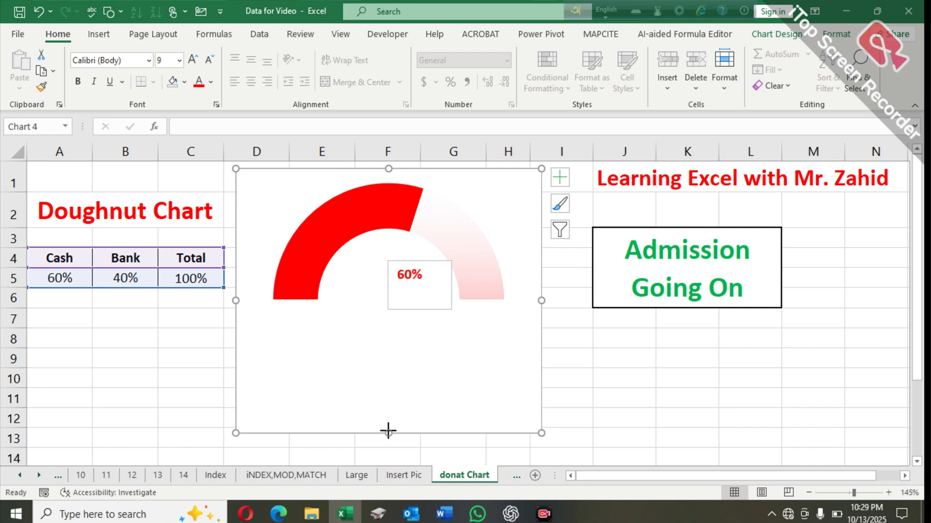
left_click_drag(388, 429, 388, 457)
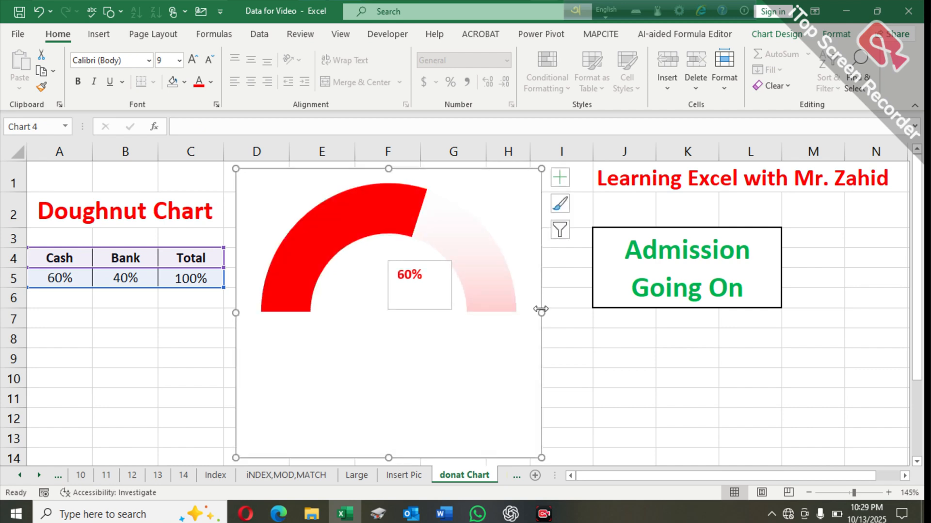
left_click_drag(541, 309, 566, 313)
Step: Move the linked percentage text box sideways until it is horizontally centred in the half-doughnut's inner opening
left_click(433, 272)
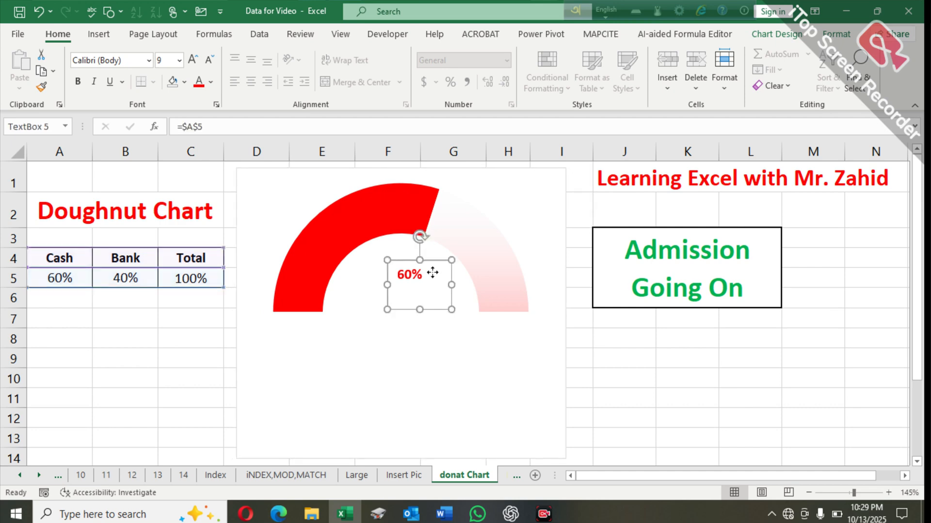
key("Left")
key("Left")
key("Left")
key("Left")
key("Left")
key("Left")
key("Left")
key("Left")
key("Left")
key("Left")
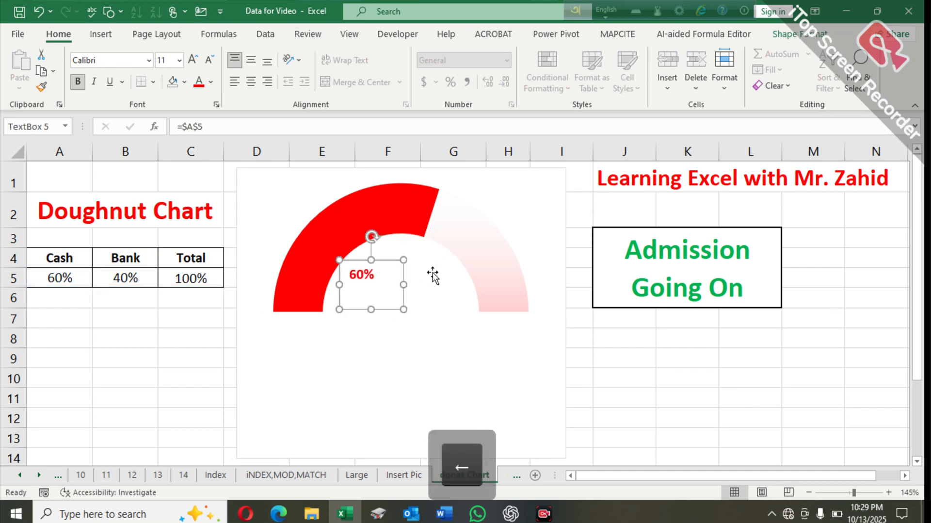
key("Right")
key("Right")
key("Right")
key("Right")
key("Right")
key("Right")
key("Right")
key("Right")
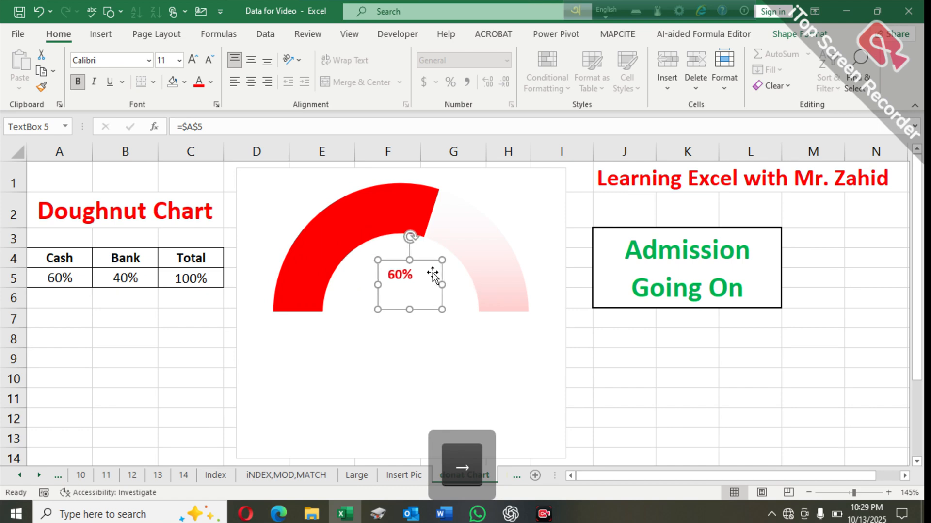
key("Left")
key("Left")
key("Left")
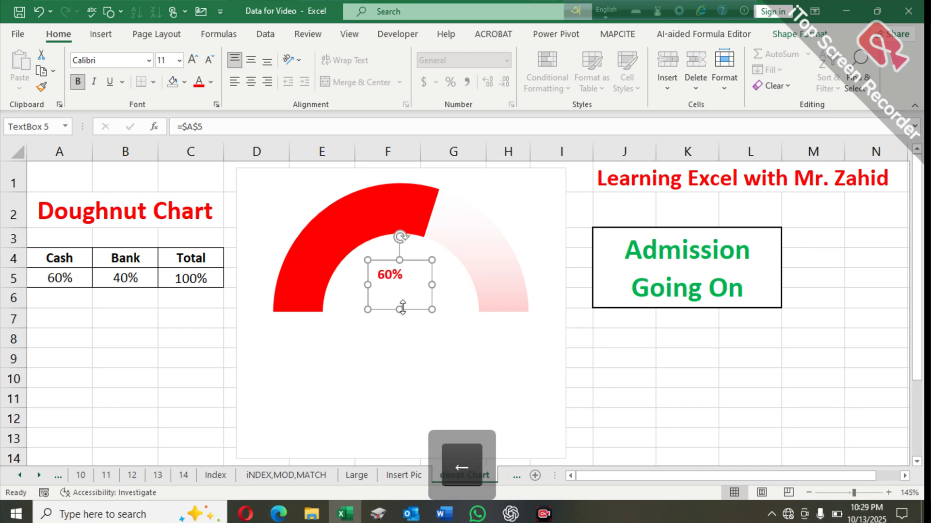
Step: Shrink the text box to fit closely around the percentage and re-centre it within the half-doughnut's opening
left_click_drag(402, 307, 417, 283)
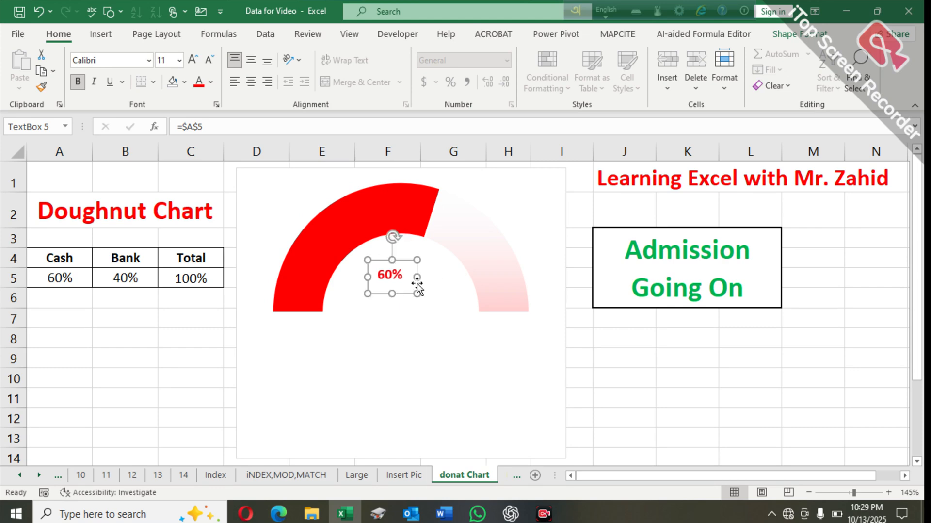
key("Right")
key("Right")
key("Right")
key("Right")
key("Down")
key("Down")
key("Down")
key("Down")
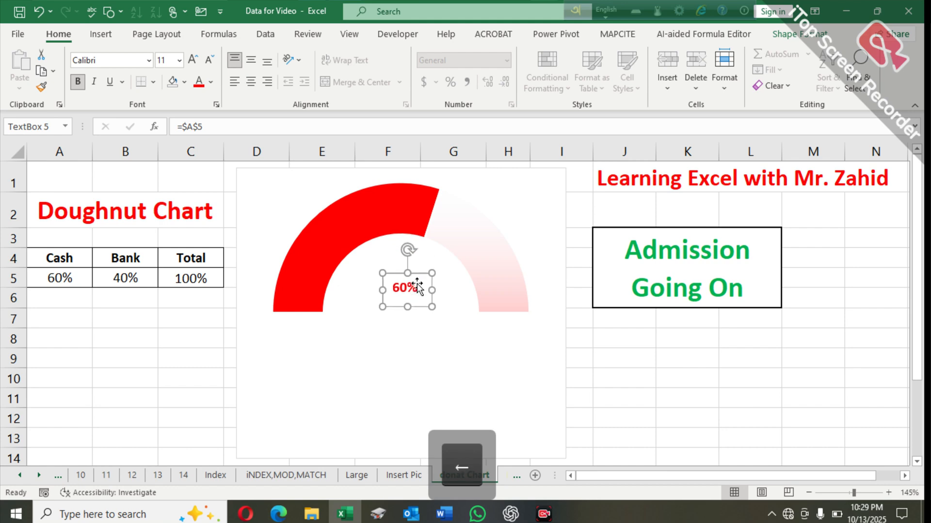
key("Up")
key("Up")
key("Up")
key("Up")
key("Up")
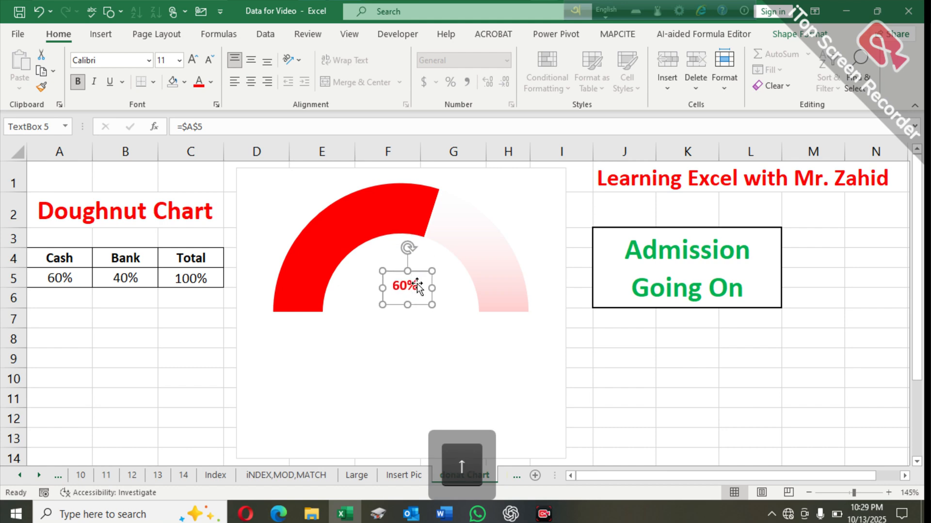
key("Up")
key("Up")
key("Up")
key("Left")
Step: Group the percentage text box with the doughnut chart and deselect the group
key("ctrl")
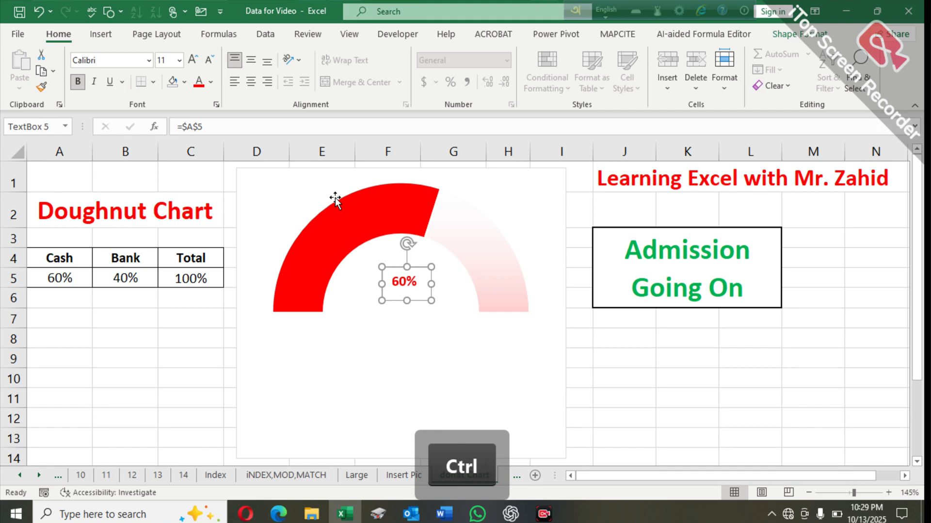
left_click(325, 169, "ctrl")
right_click(324, 170)
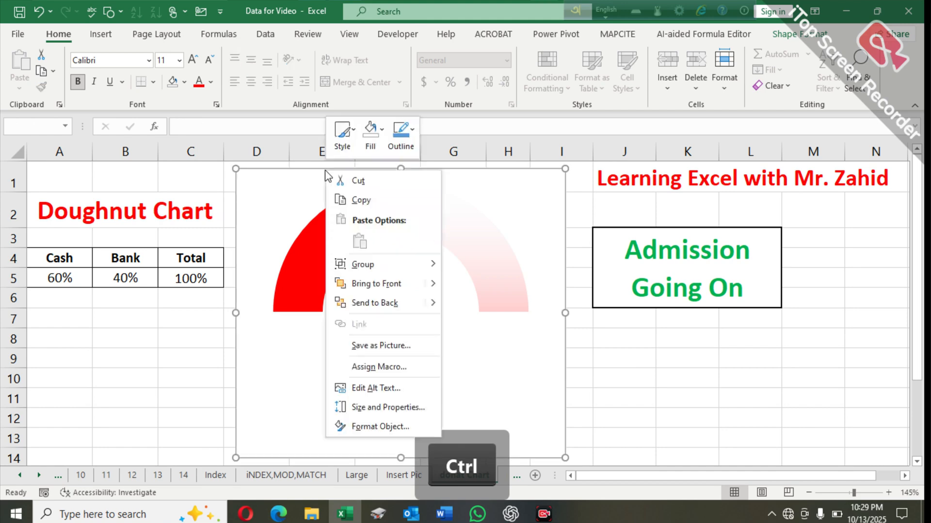
mouse_move(363, 266)
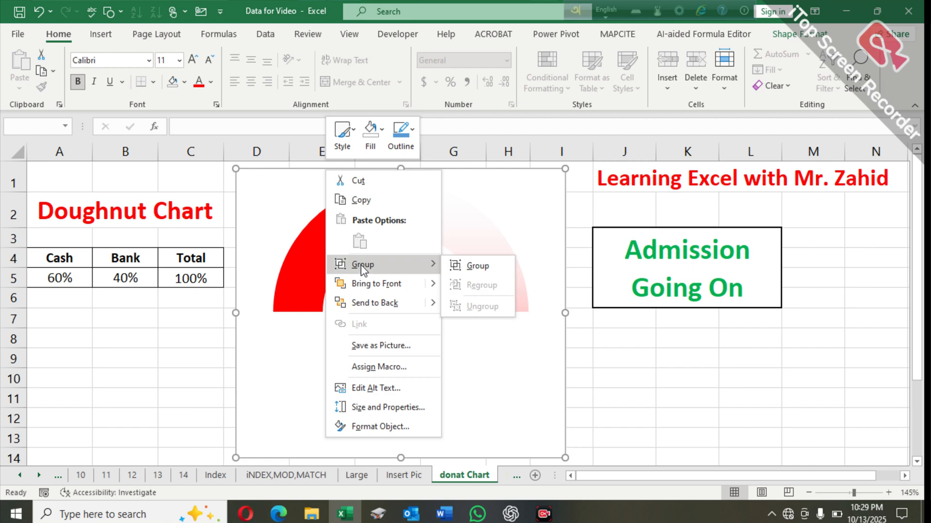
left_click(472, 265)
left_click(622, 335)
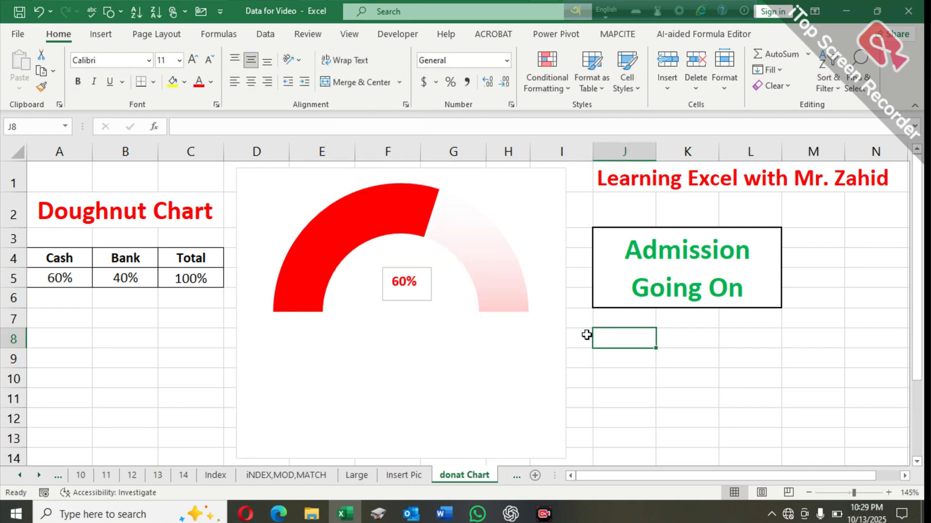
Step: Shrink the grouped chart and text box to span columns D to I down to row 11, and select cell I1
left_click(565, 342)
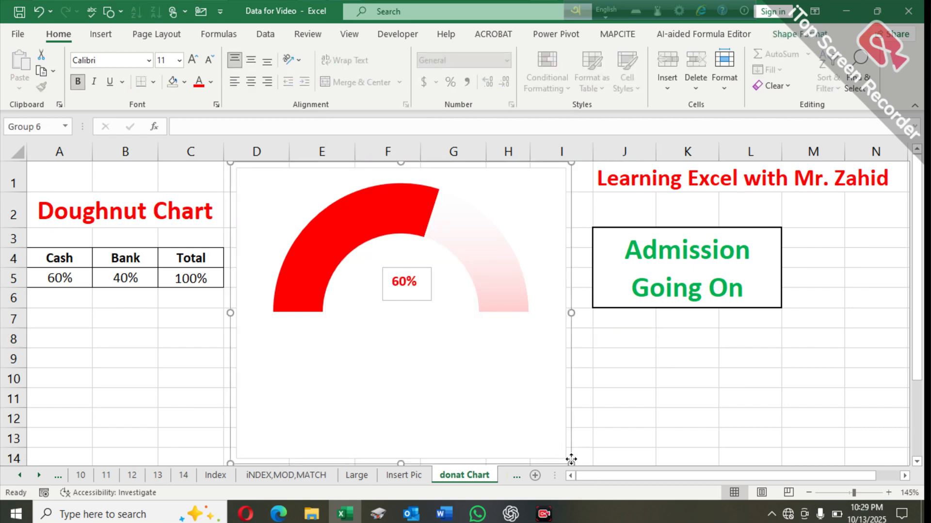
left_click_drag(571, 458, 548, 395)
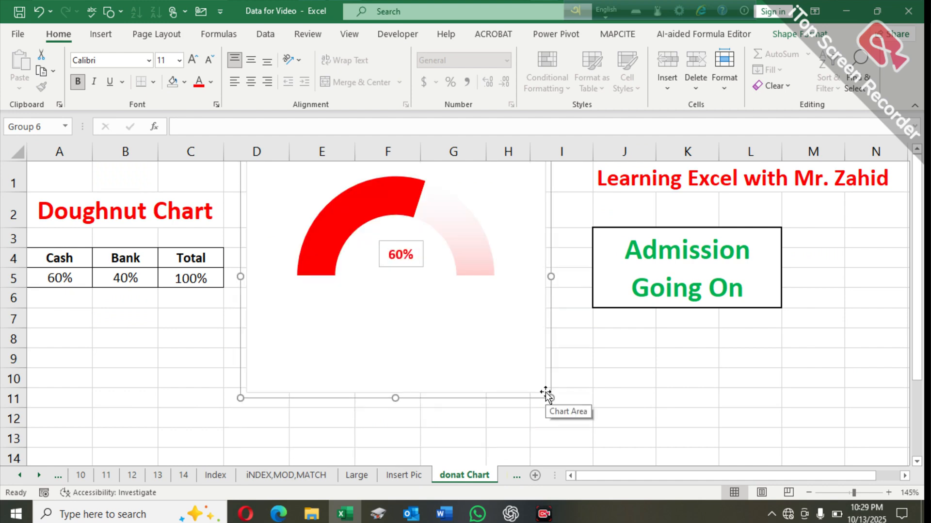
left_click(591, 393)
key("Up")
key("Up")
key("ctrl+Up")
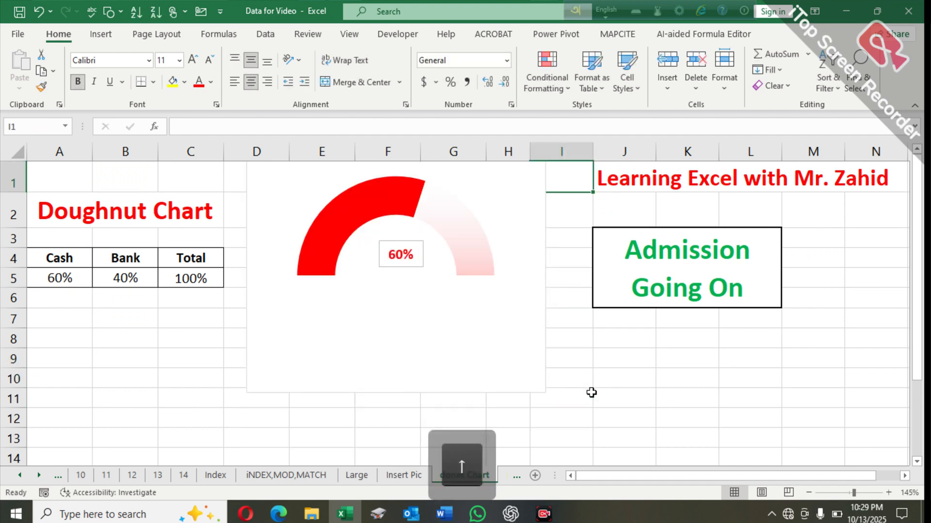